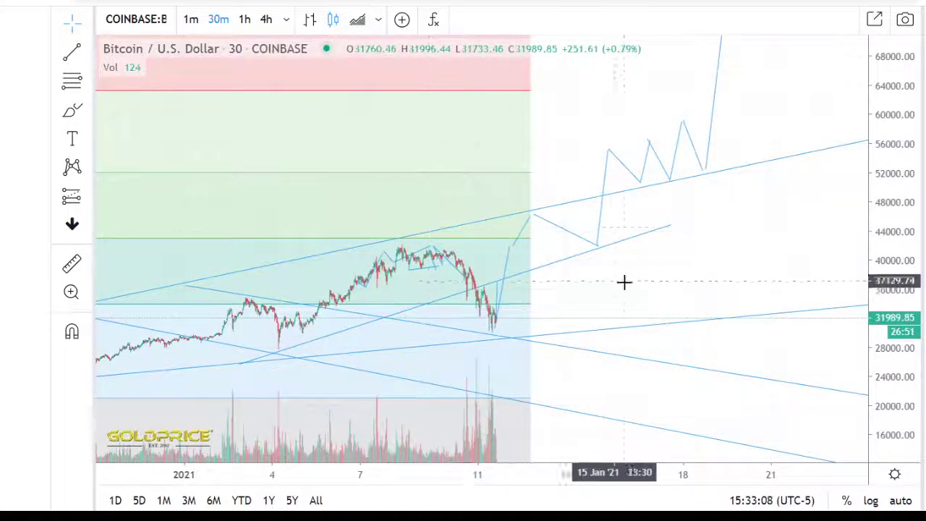
Step: Zoom out on the annotated Bitcoin 30-minute chart
scroll(636, 285, "down", 3)
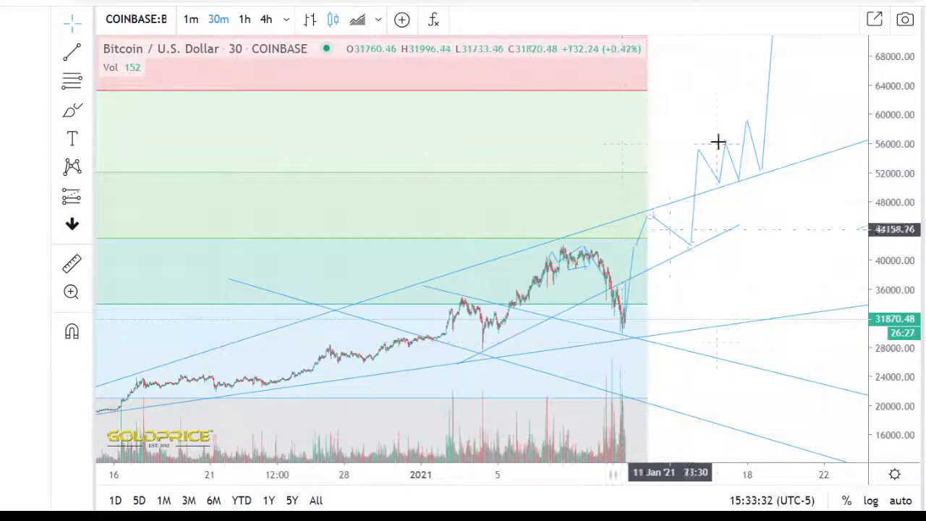
Step: Switch Bitcoin to 1-minute candles, enlarge and pan to the latest price, then change to 4-hour
left_click(192, 24)
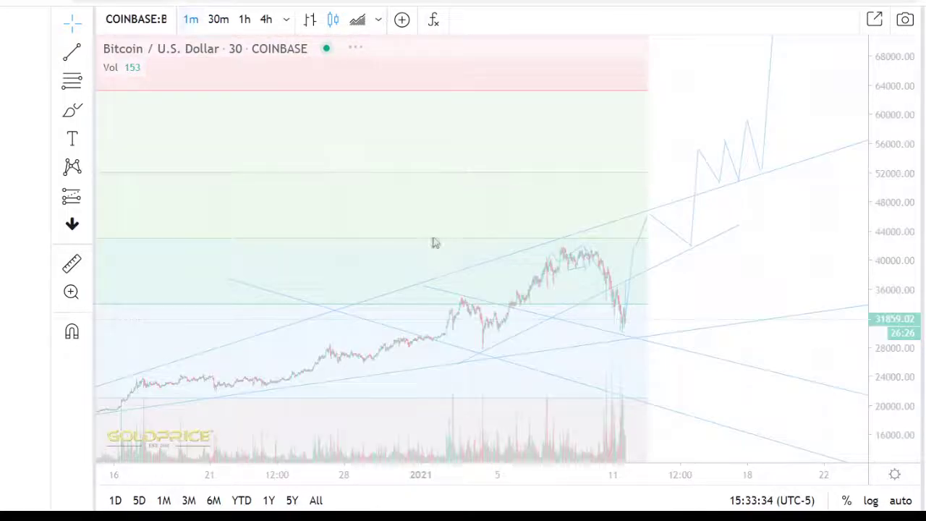
left_click_drag(889, 394, 894, 239)
left_click_drag(614, 290, 665, 179)
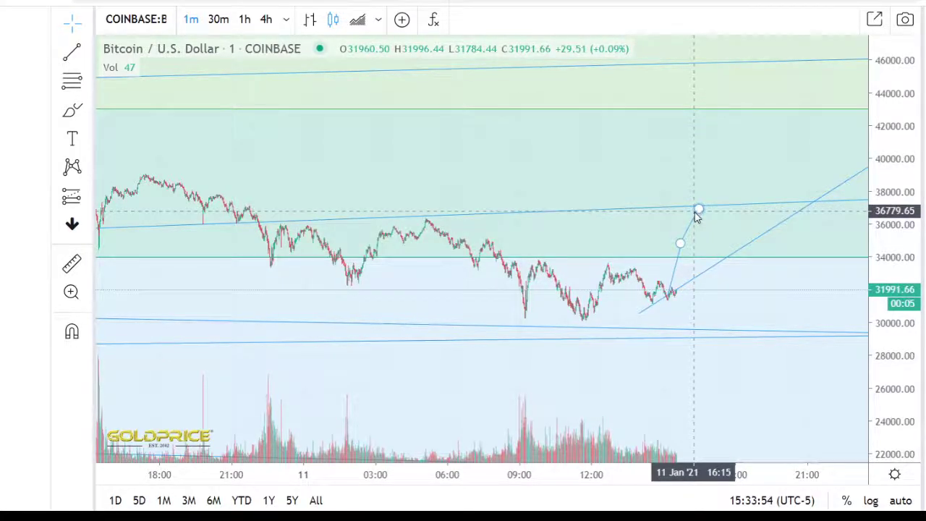
left_click(266, 20)
Step: Zoom and pan the 4-hour Bitcoin chart to centre the January rally and projected zigzag
left_click_drag(891, 129, 857, 372)
scroll(720, 273, "up", 3)
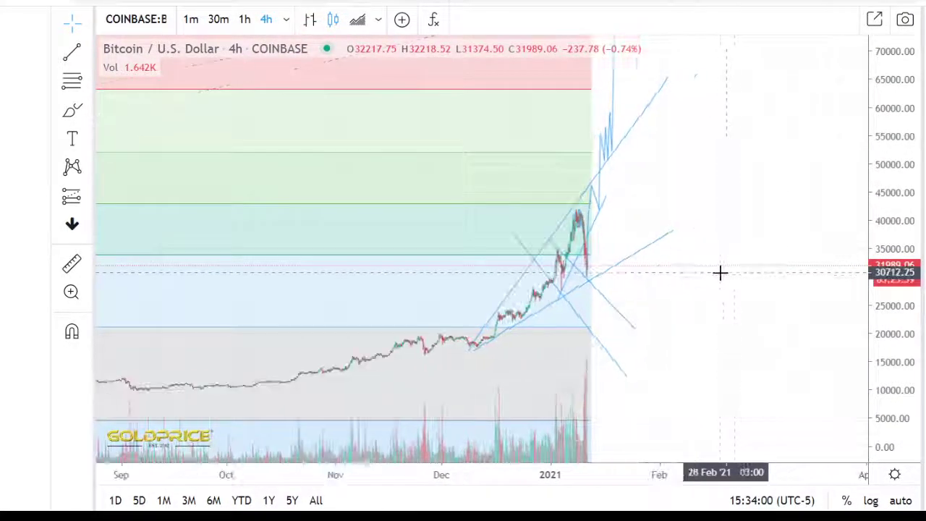
scroll(720, 272, "up", 2)
scroll(845, 310, "left", 2)
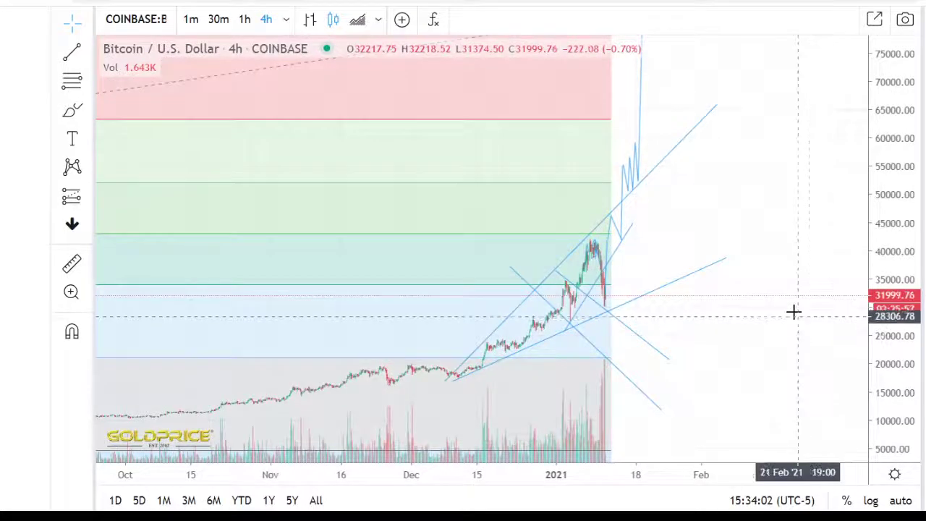
scroll(794, 312, "up", 4)
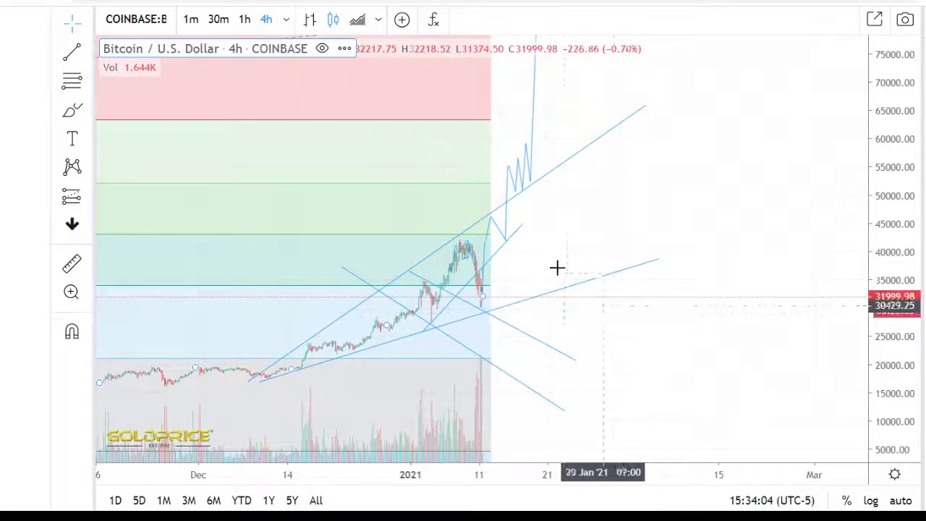
scroll(800, 303, "left", 3)
scroll(760, 304, "up", 3)
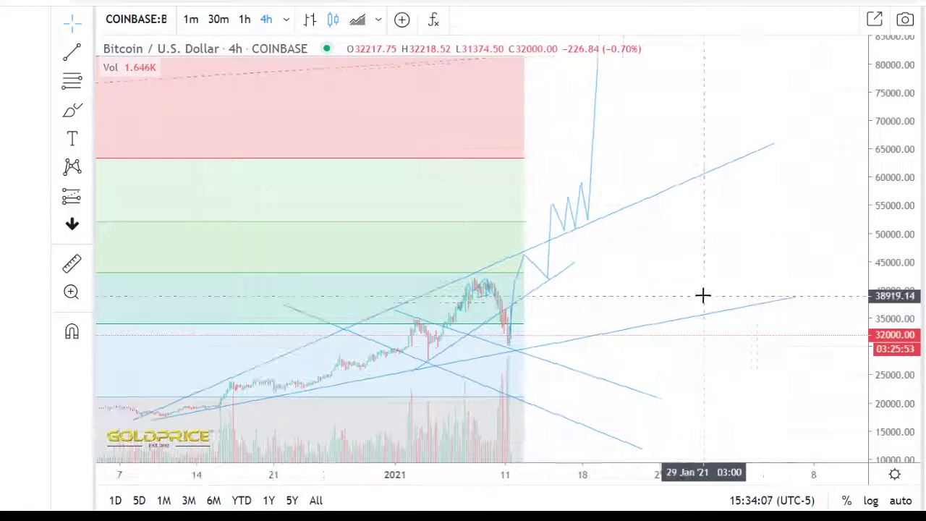
scroll(702, 295, "up", 2)
left_click_drag(618, 281, 699, 287)
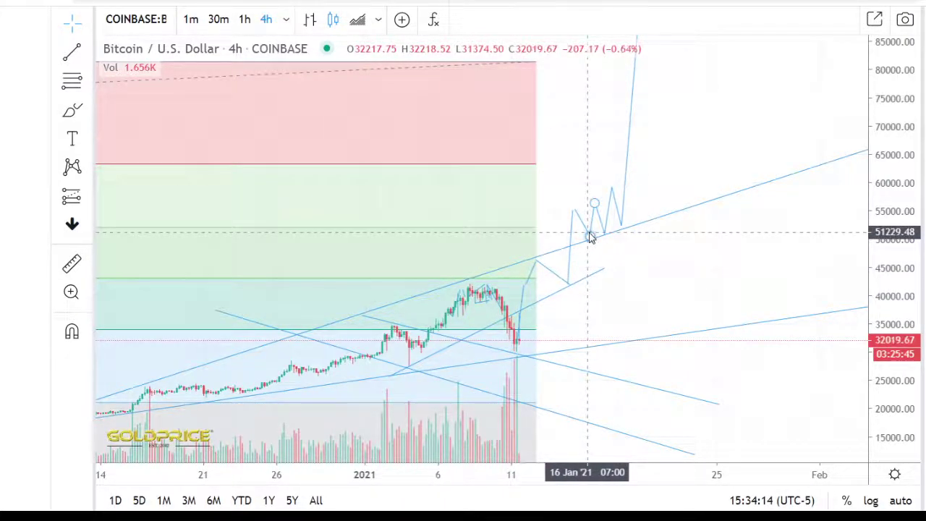
scroll(706, 285, "up", 4)
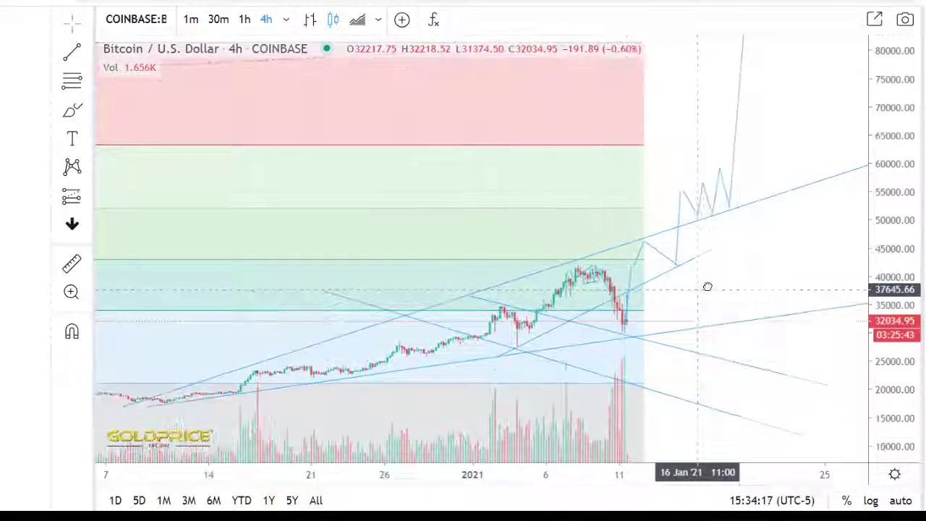
left_click_drag(892, 381, 751, 302)
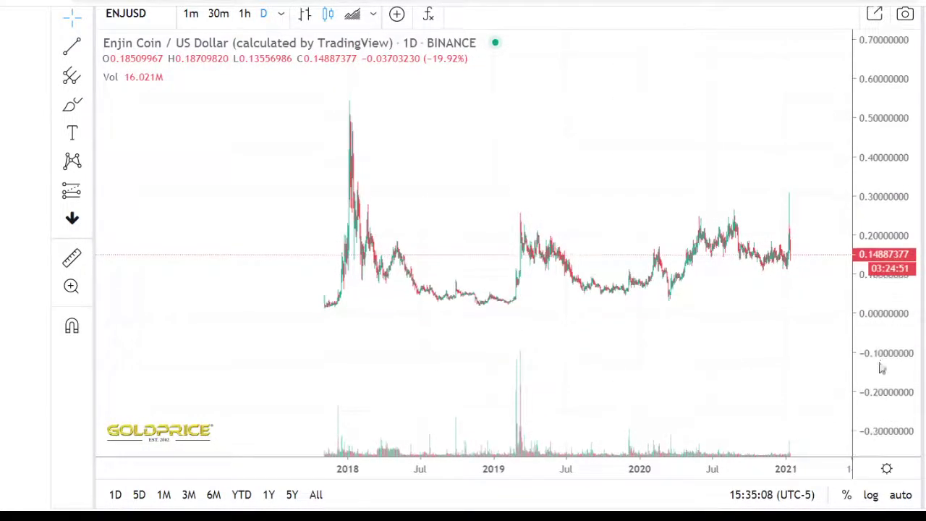
Step: Draw a rising support trendline from below the late-2017 low to past the latest candle
left_click_drag(624, 164, 495, 213)
left_click(88, 46)
left_click(153, 39)
left_click(217, 348)
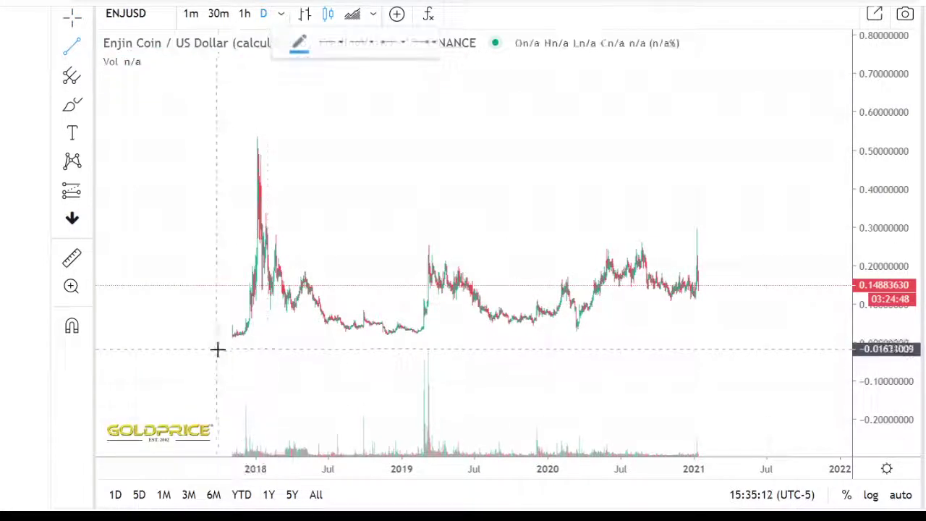
left_click(781, 294)
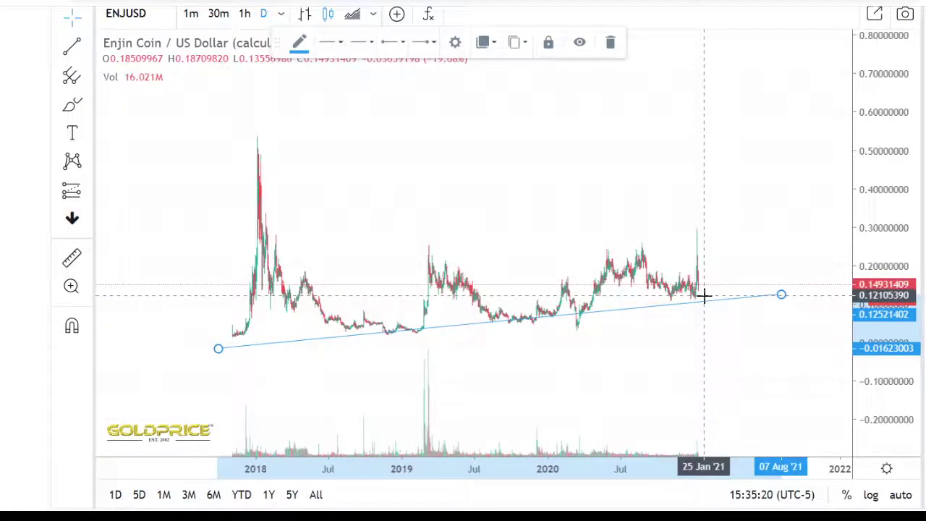
Step: Pan and rescale the Enjin Coin chart to view the whole support line
scroll(634, 265, "down", 2)
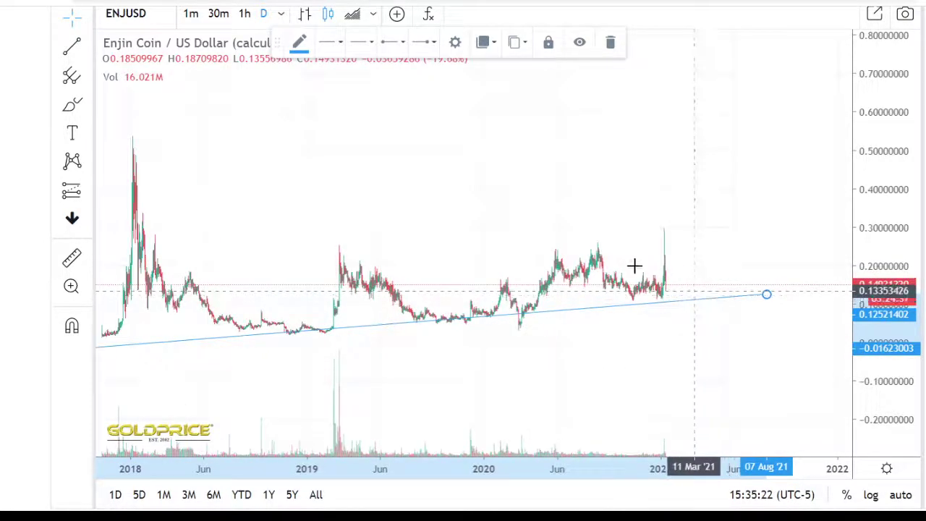
left_click(653, 214)
left_click_drag(653, 215, 687, 219)
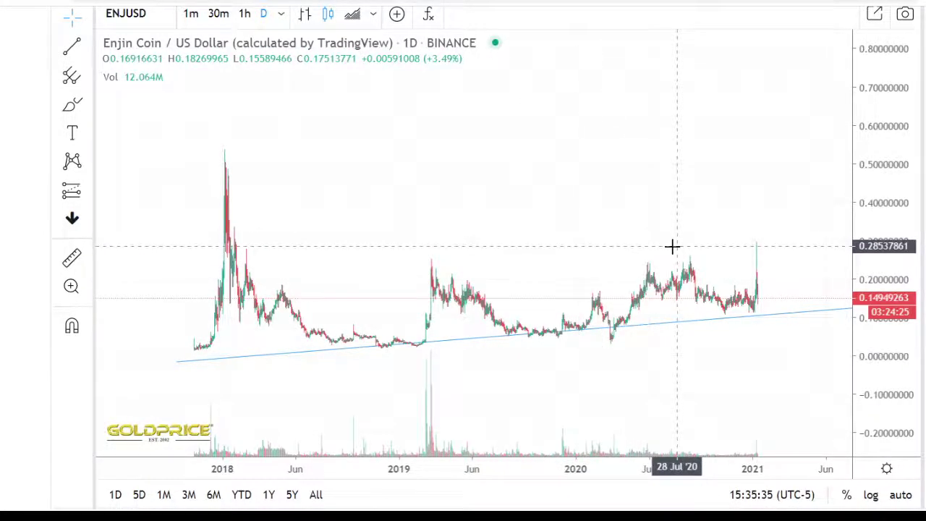
left_click_drag(587, 234, 612, 246)
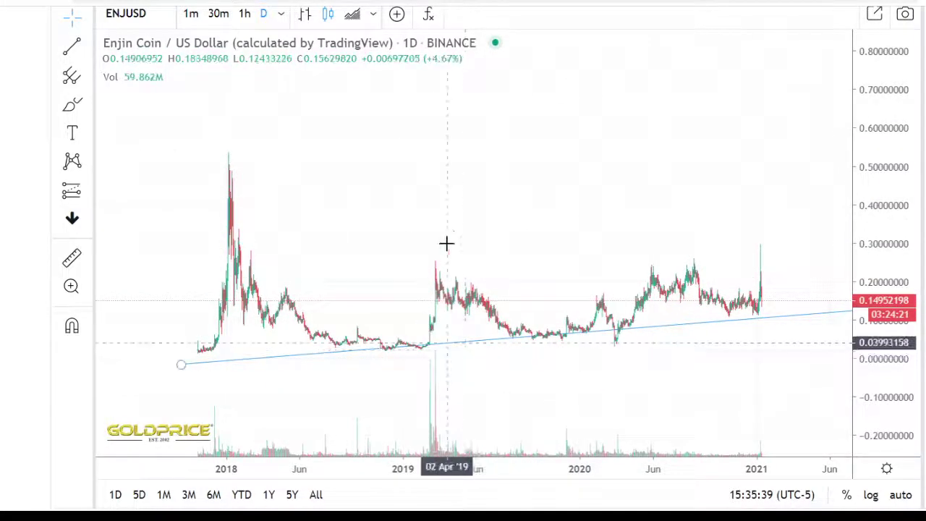
scroll(746, 326, "up", 3)
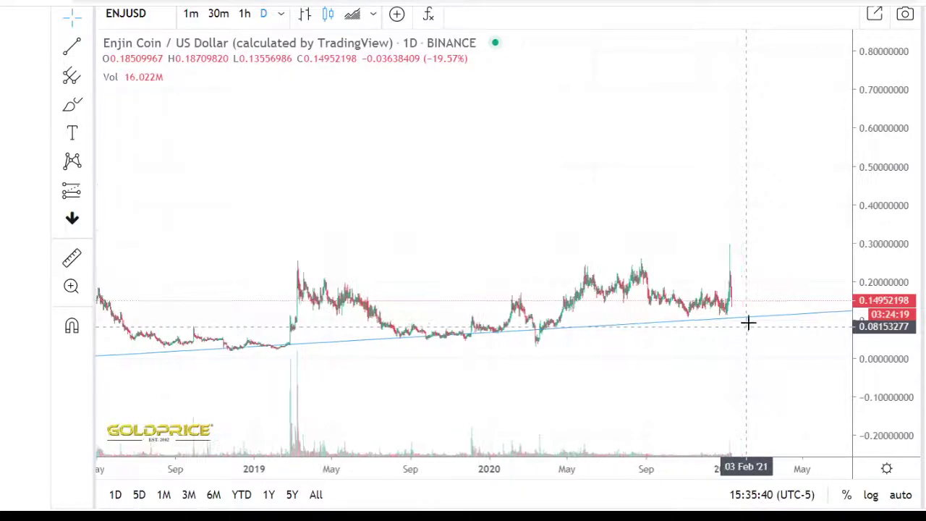
left_click_drag(876, 347, 875, 253)
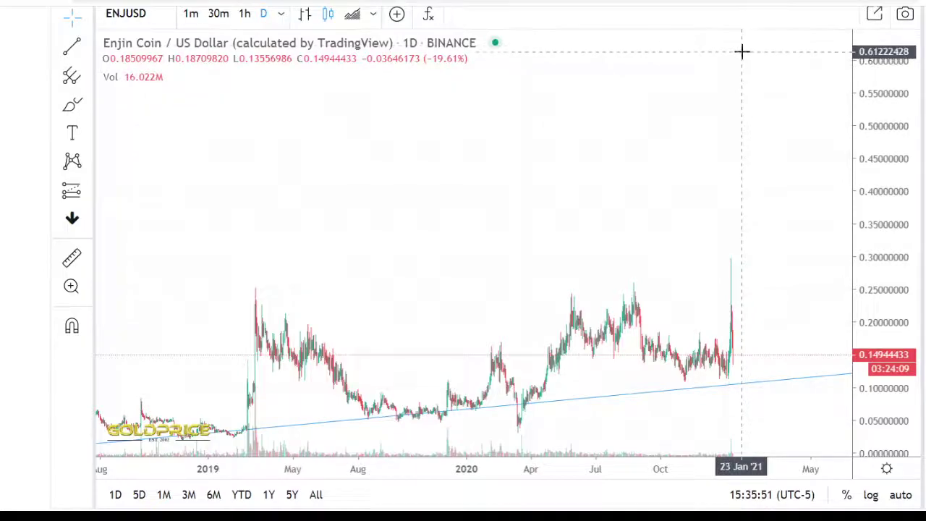
scroll(538, 155, "down", 3)
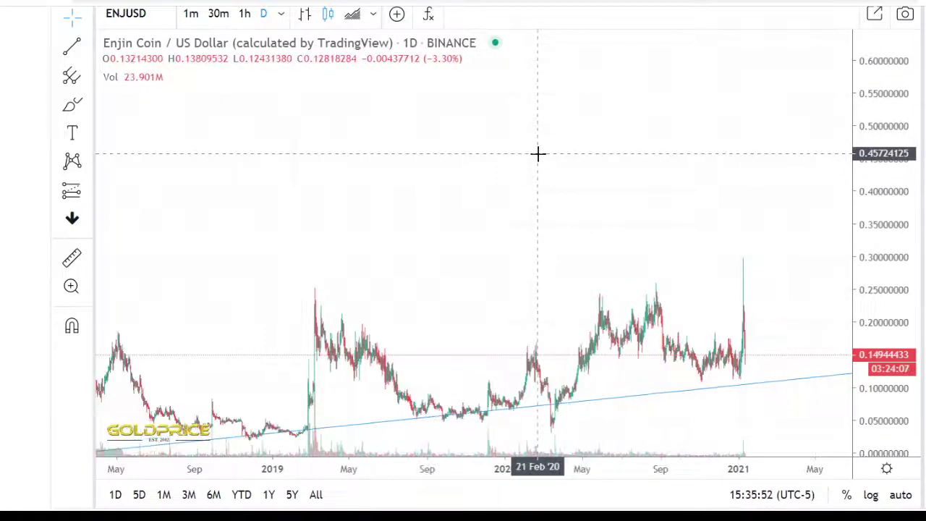
scroll(550, 170, "down", 1)
Step: Draw a resistance line near 0.25 from the late-2017 peak past January 2021, lowered onto the peaks
left_click(88, 47)
left_click(112, 47)
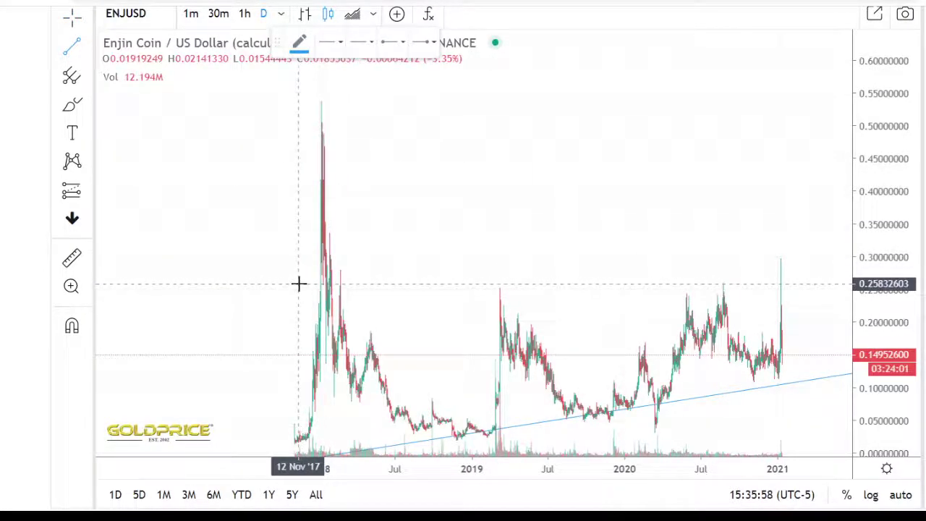
left_click(298, 283)
left_click(834, 280)
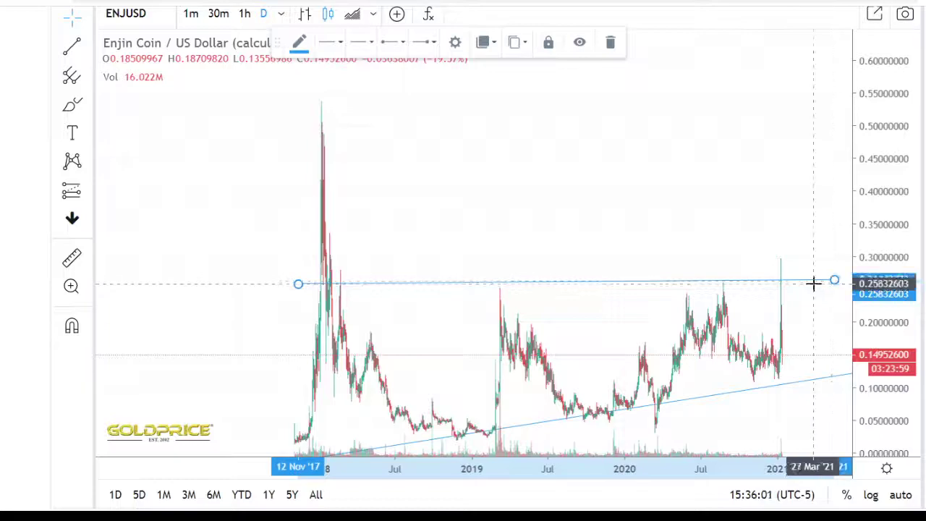
left_click_drag(815, 283, 804, 289)
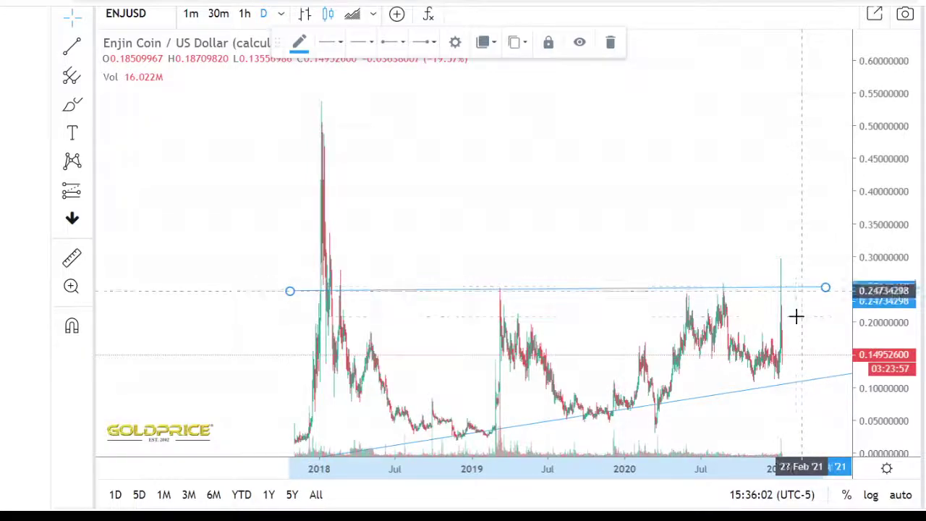
scroll(796, 316, "up", 3)
left_click_drag(779, 325, 744, 224)
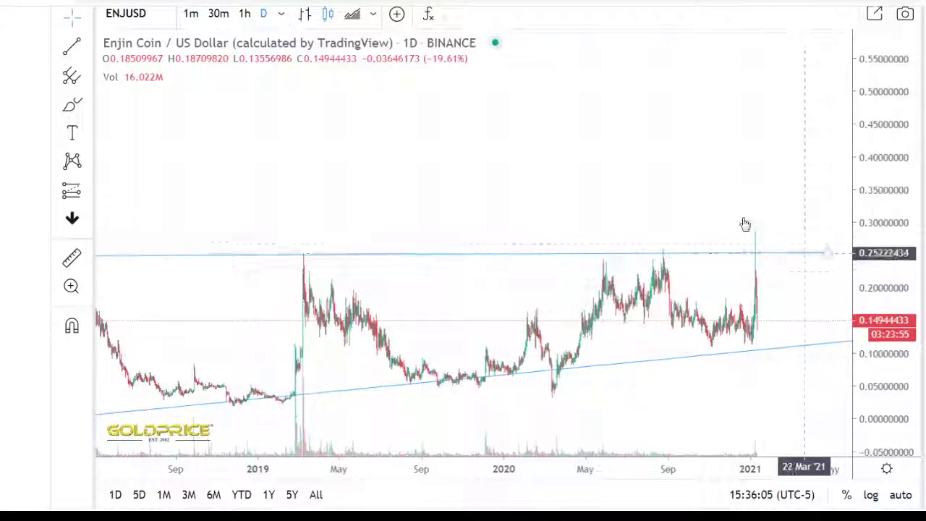
scroll(774, 253, "down", 1)
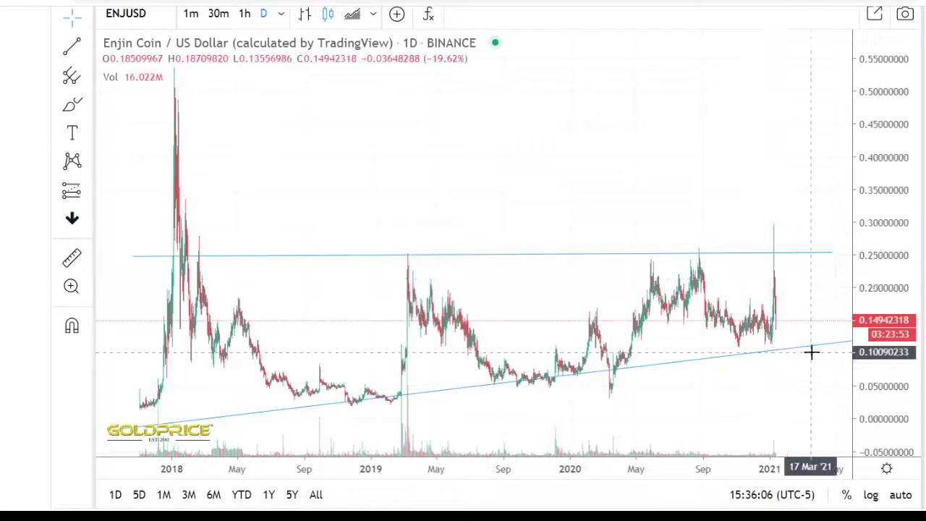
scroll(812, 351, "down", 3)
left_click_drag(636, 184, 537, 174)
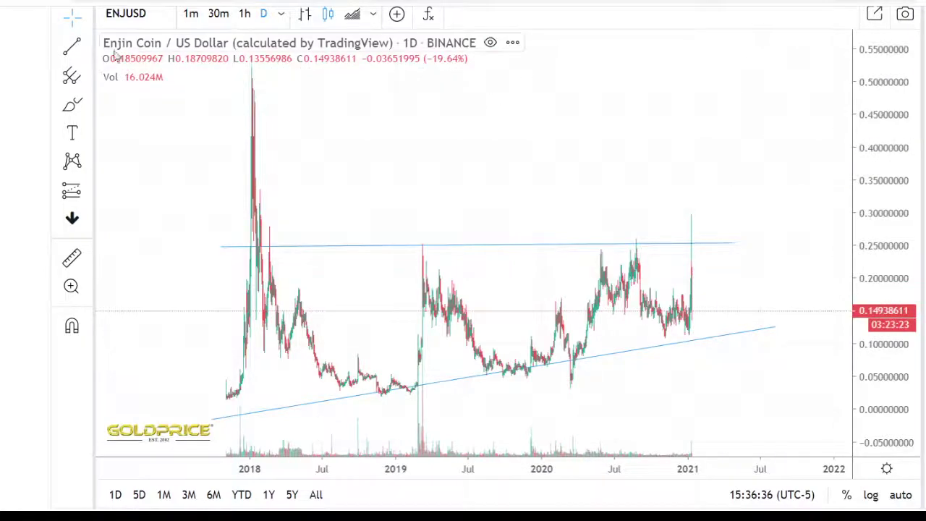
Step: Draw a short line sloping down from the latest daily candle toward support
left_click(87, 46)
left_click(155, 39)
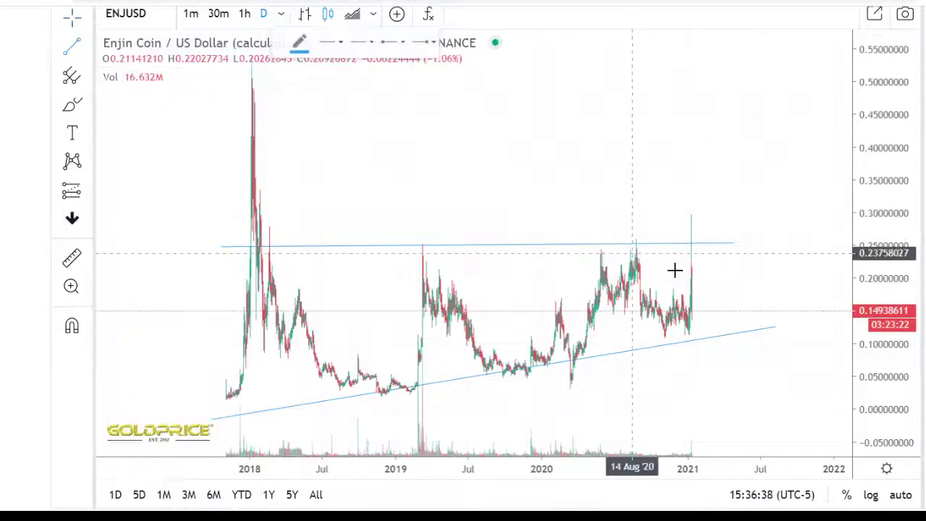
left_click(696, 305)
left_click(727, 319)
scroll(723, 319, "up", 5)
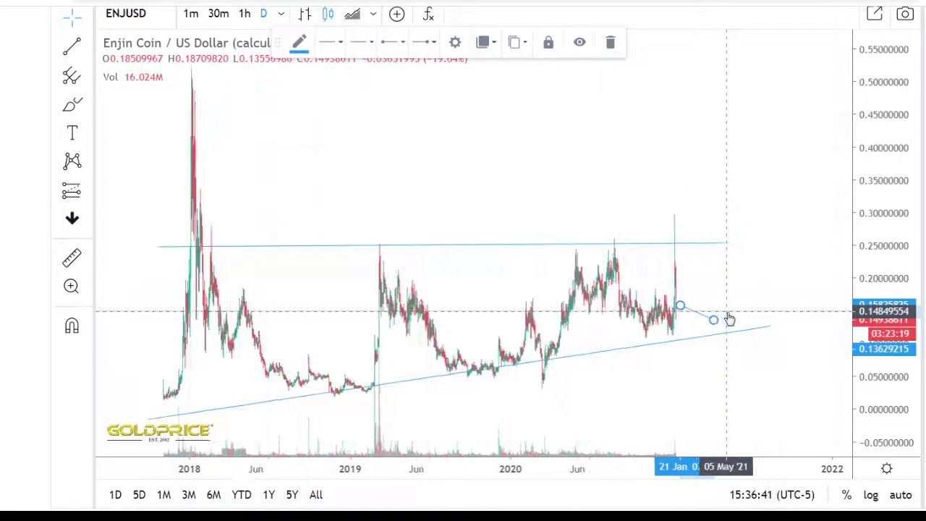
scroll(712, 319, "up", 1)
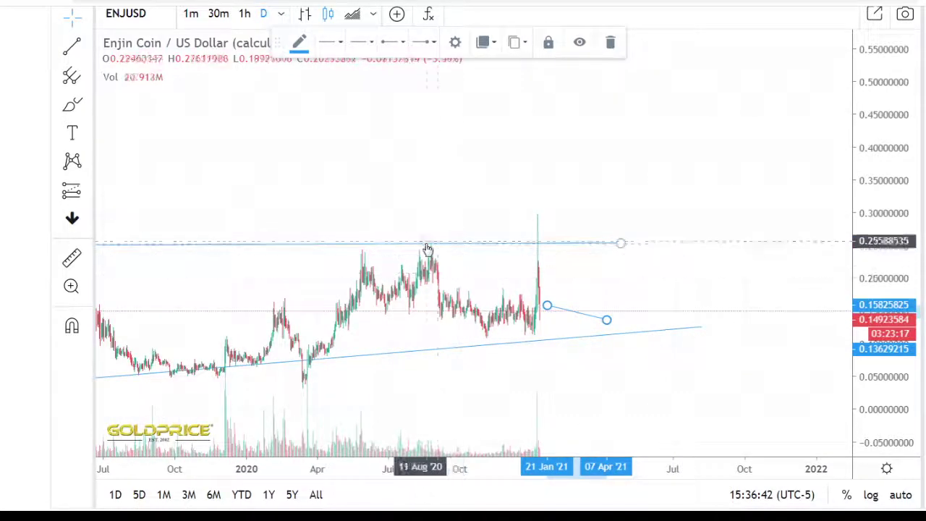
scroll(528, 327, "up", 2)
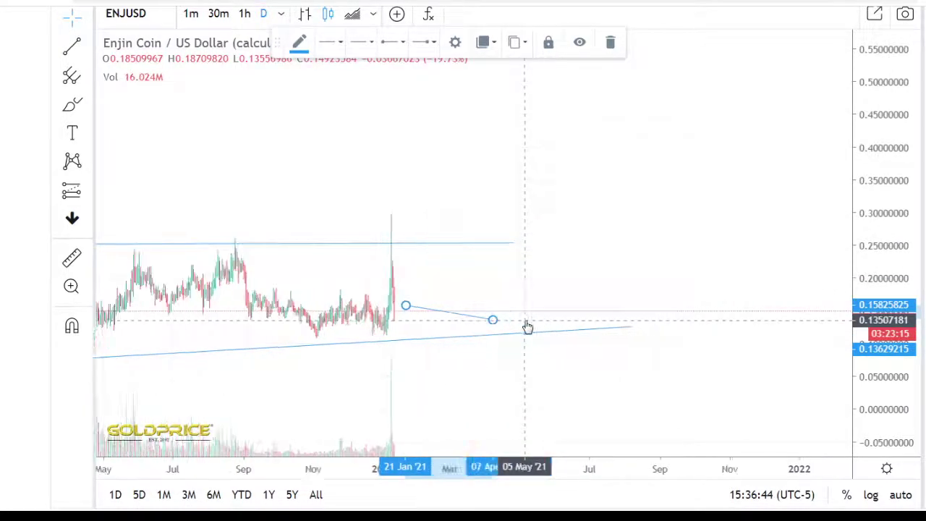
scroll(413, 282, "up", 2)
Step: Shift the short projection line and shorten it by pulling its end left
left_click_drag(413, 282, 655, 306)
scroll(626, 310, "up", 3)
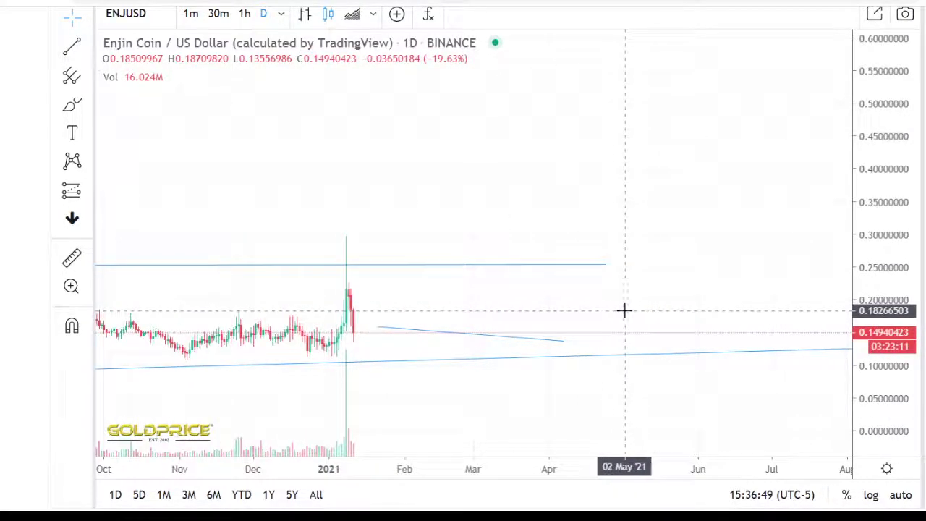
left_click_drag(464, 337, 407, 338)
left_click_drag(515, 345, 359, 347)
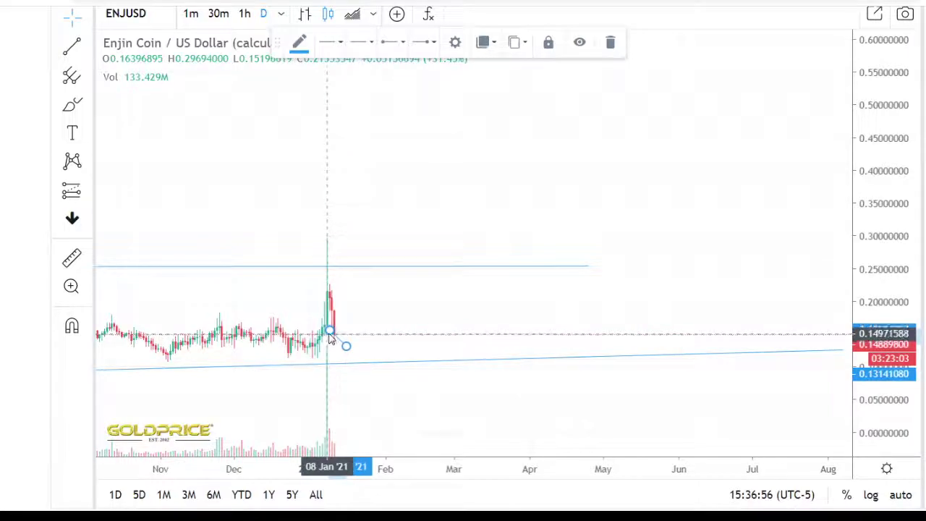
scroll(350, 321, "down", 5)
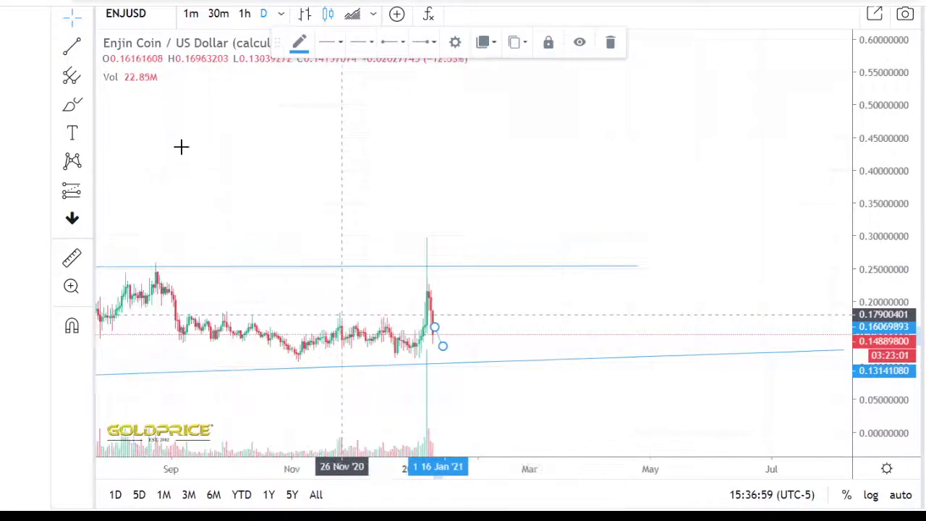
Step: Switch to 30-minute candles and pull the projection's end down to lower support at 0.11
left_click(218, 13)
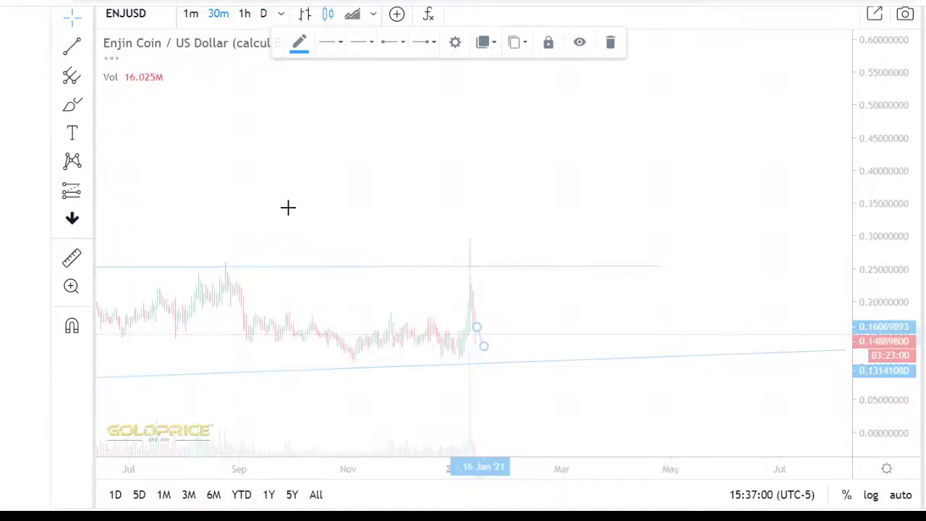
scroll(289, 208, "down", 4)
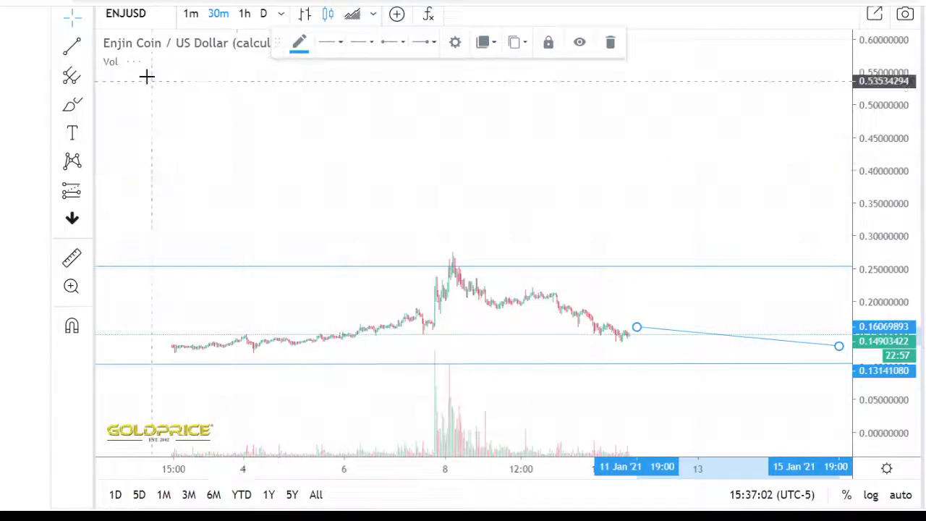
left_click_drag(330, 180, 269, 163)
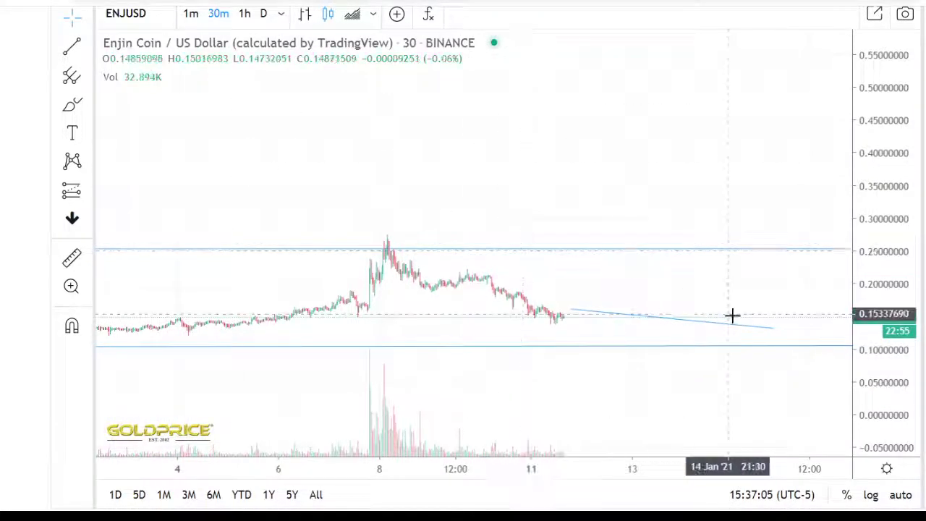
left_click_drag(774, 329, 617, 342)
Step: Draw the upward projection leg ending near 0.26 resistance
left_click(88, 46)
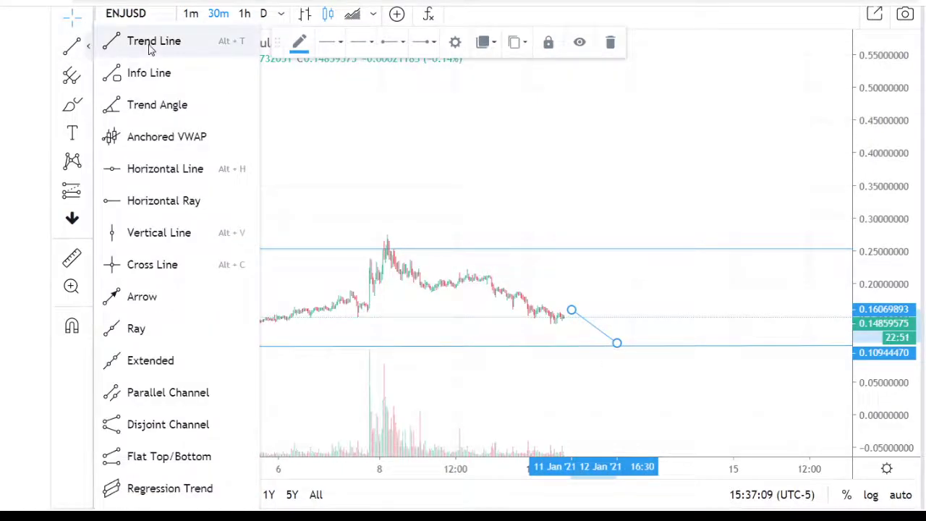
left_click(149, 40)
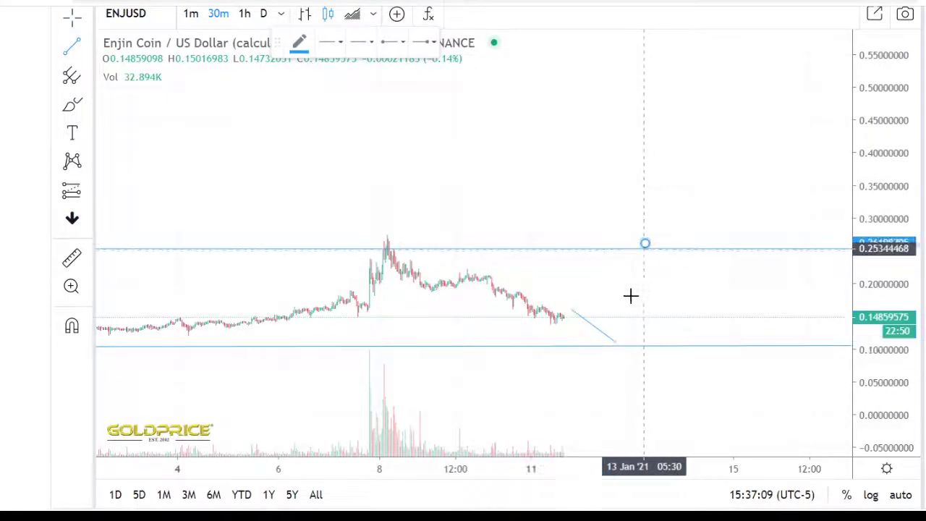
left_click(622, 343)
scroll(670, 255, "down", 8)
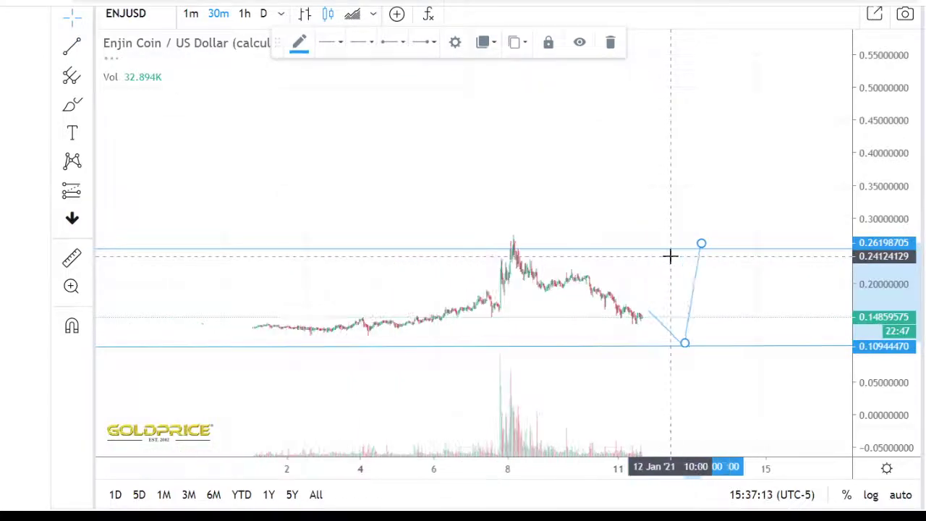
left_click_drag(543, 183, 418, 189)
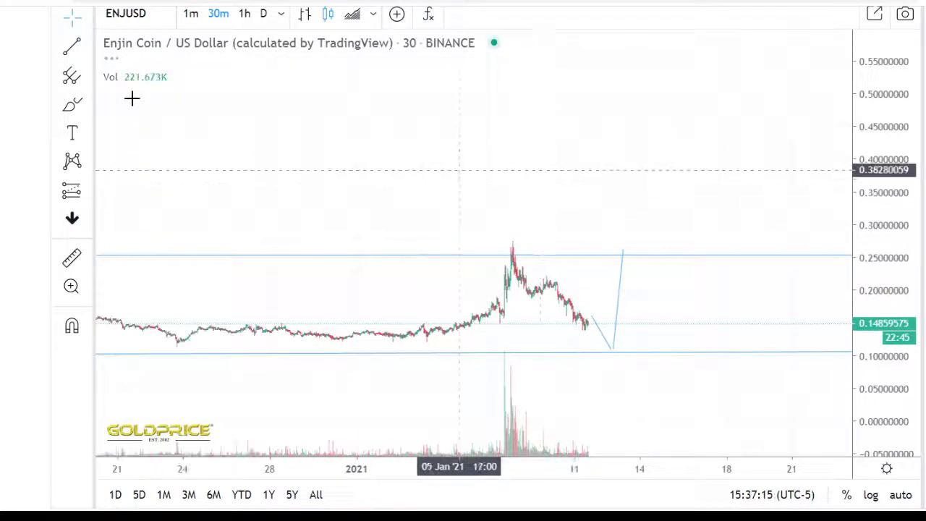
Step: Add a pullback leg from the upward line's top down to about 0.22
left_click(88, 46)
left_click(153, 39)
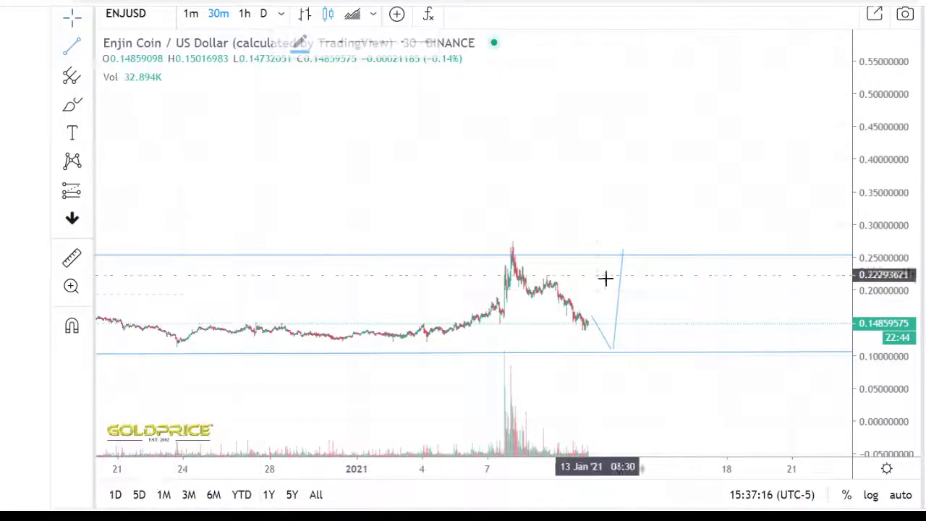
left_click(646, 275)
left_click(626, 250)
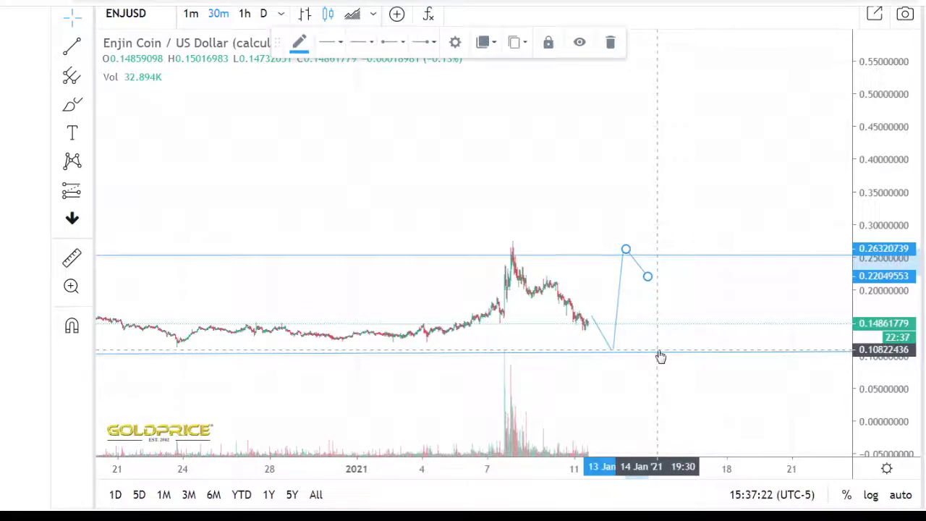
left_click_drag(642, 210, 681, 248)
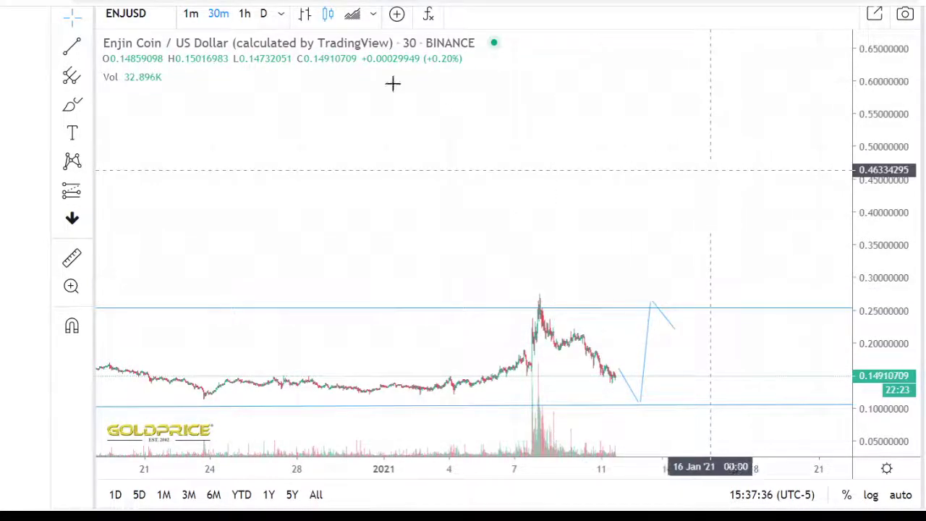
Step: Draw the rising leg from the 0.22 pullback up to 0.43, then switch to 1-hour candles
left_click(88, 45)
left_click(137, 41)
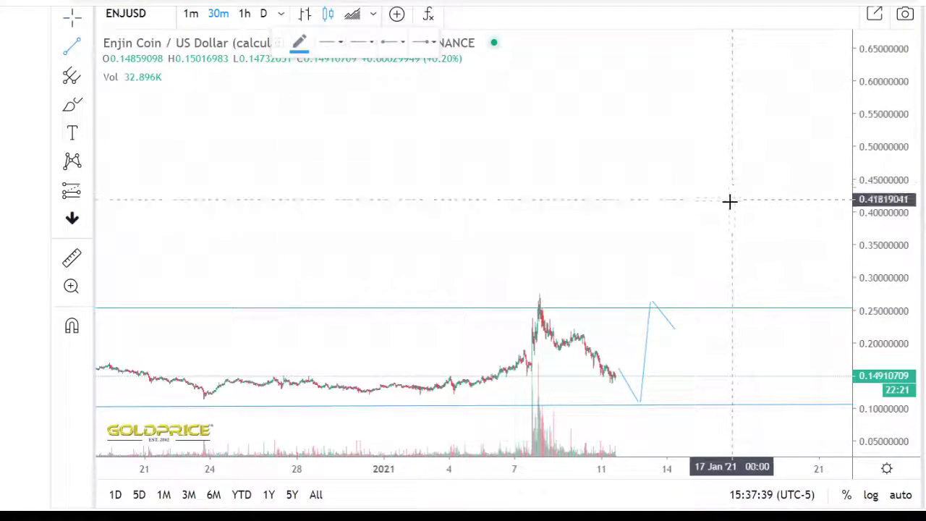
left_click(703, 192)
left_click(675, 326)
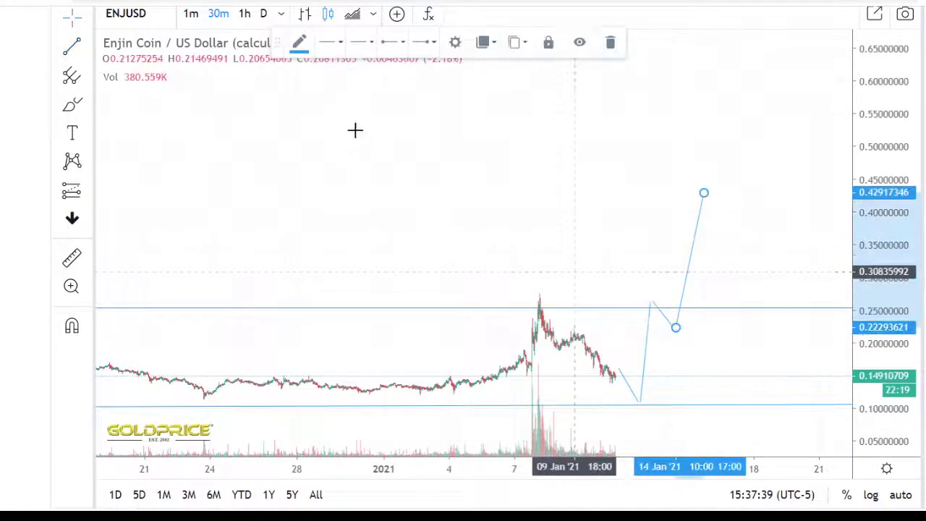
left_click(244, 13)
Step: Change the interval to 4 hours then 1 day, and pan and compress to show 2018–2021
left_click(279, 14)
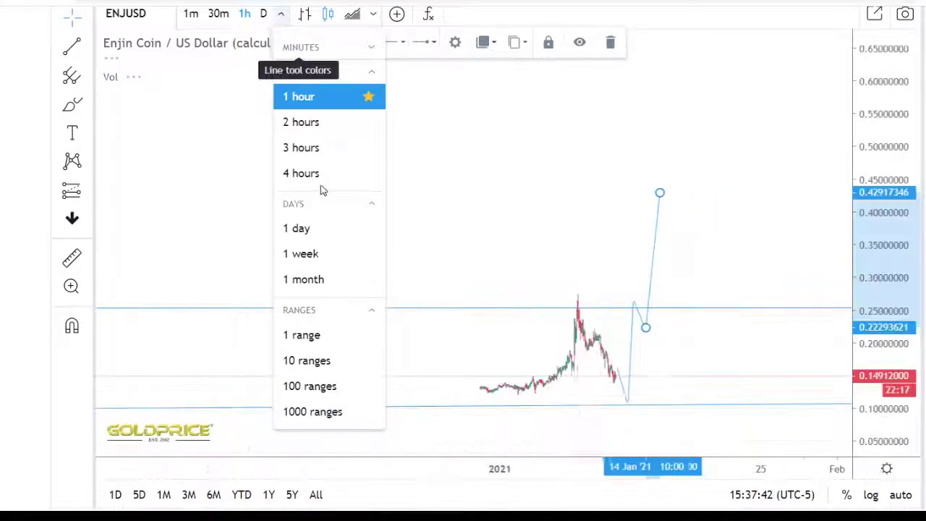
left_click(318, 174)
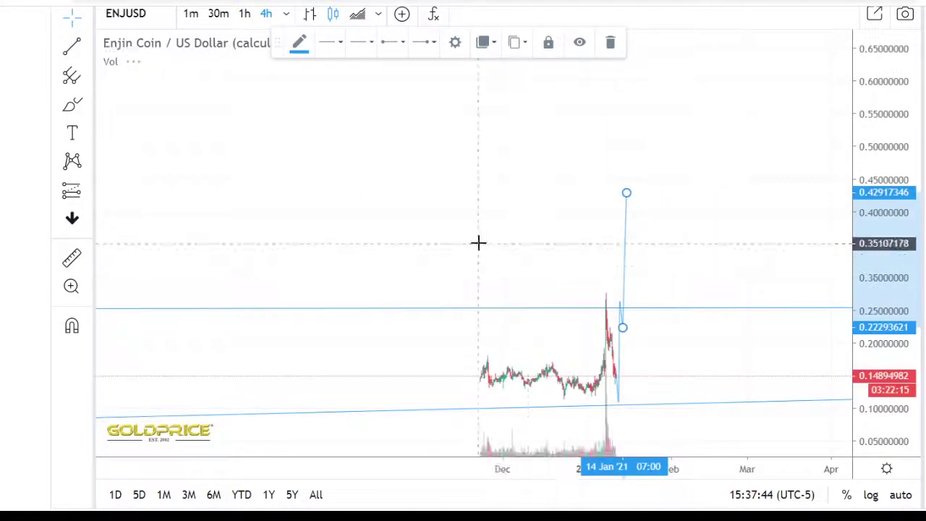
scroll(476, 243, "down", 1)
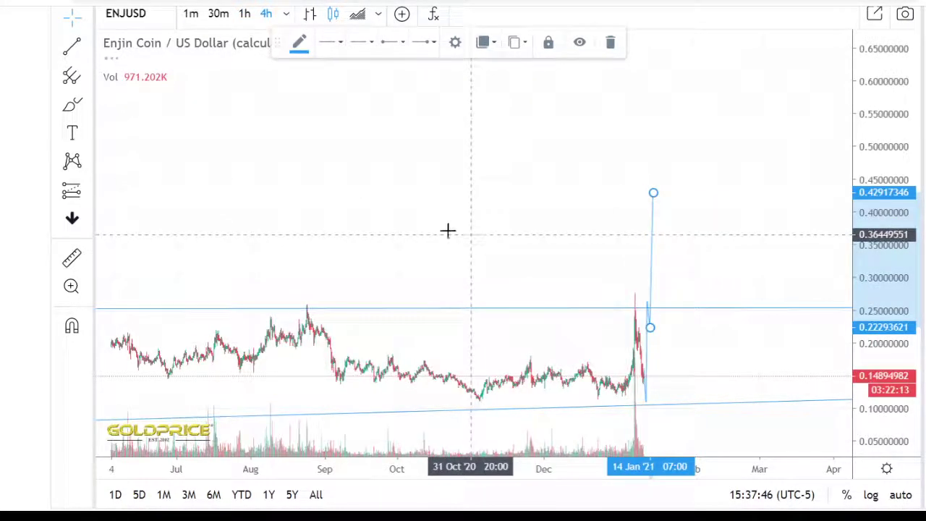
left_click(286, 14)
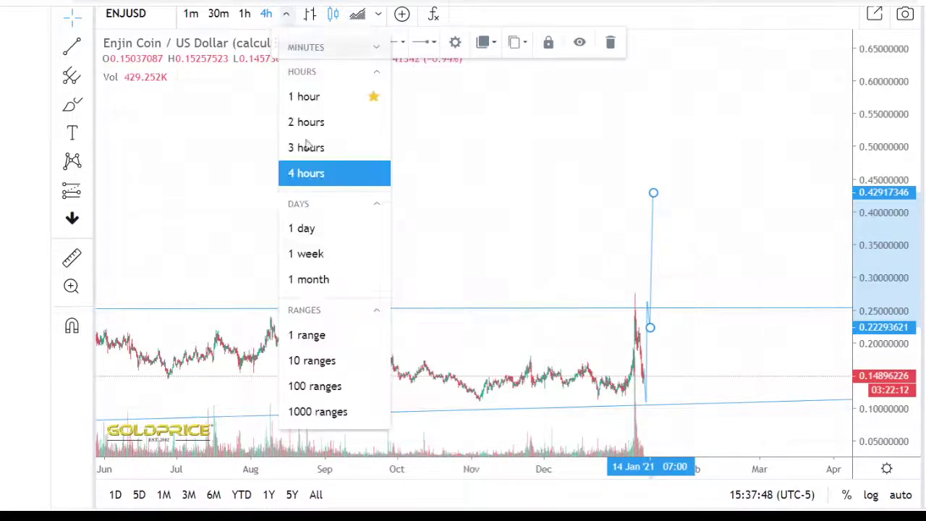
left_click(296, 227)
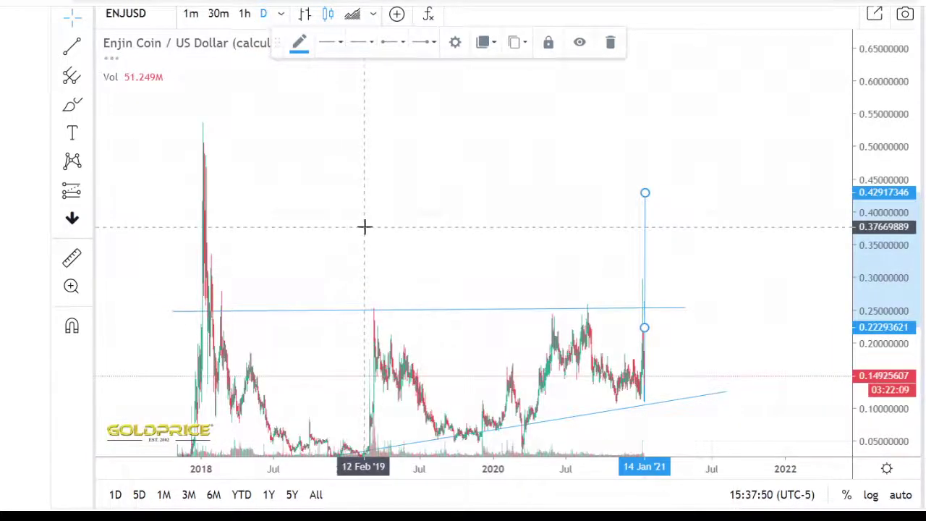
left_click_drag(482, 227, 639, 219)
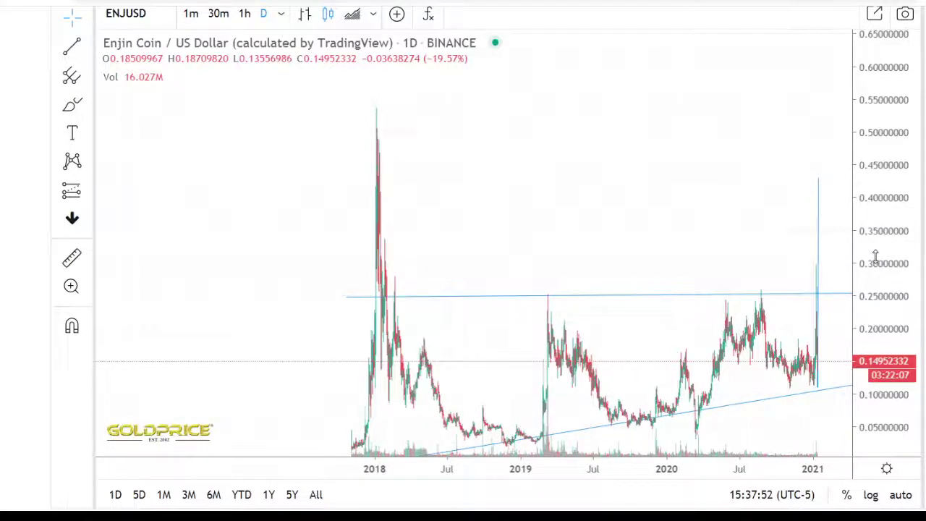
left_click_drag(875, 257, 862, 363)
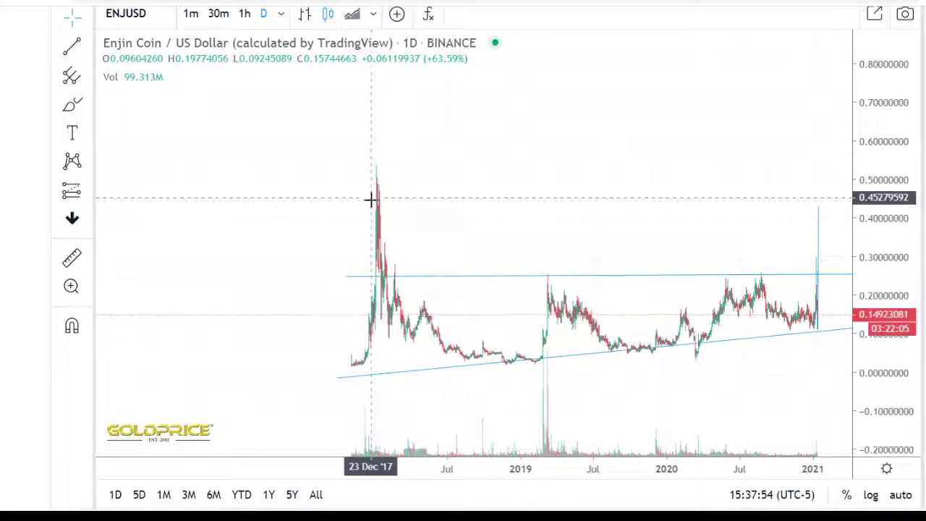
Step: Draw a level line at about 0.43 from the 2018 peak to the projection's top
left_click(88, 47)
left_click(145, 39)
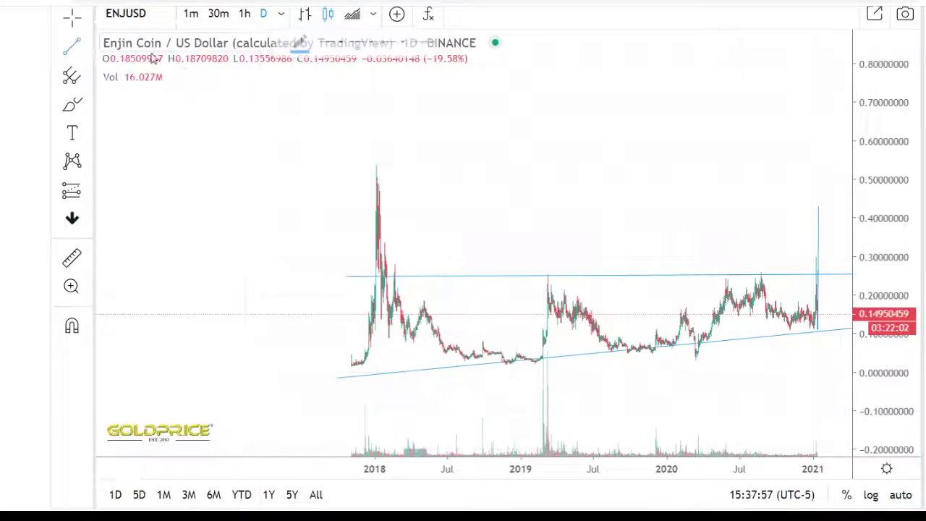
left_click(213, 204)
left_click(836, 205)
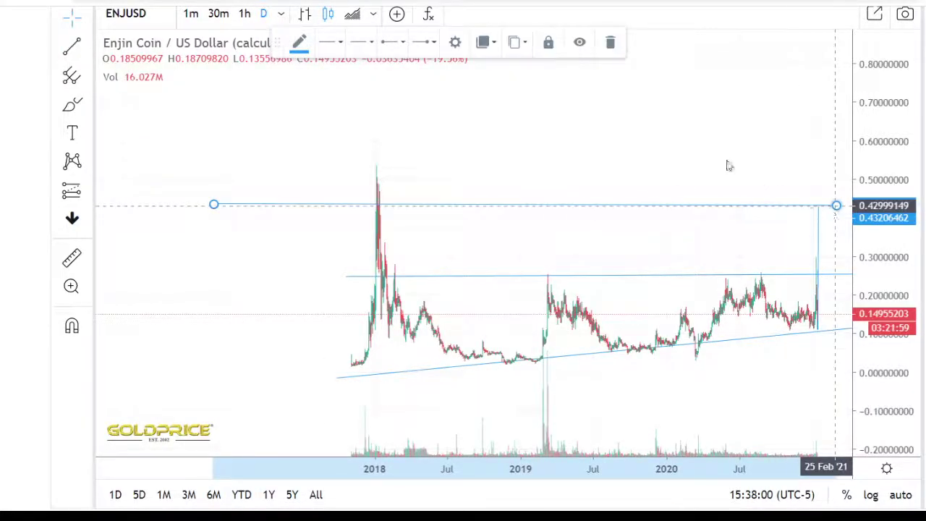
left_click_drag(607, 144, 568, 143)
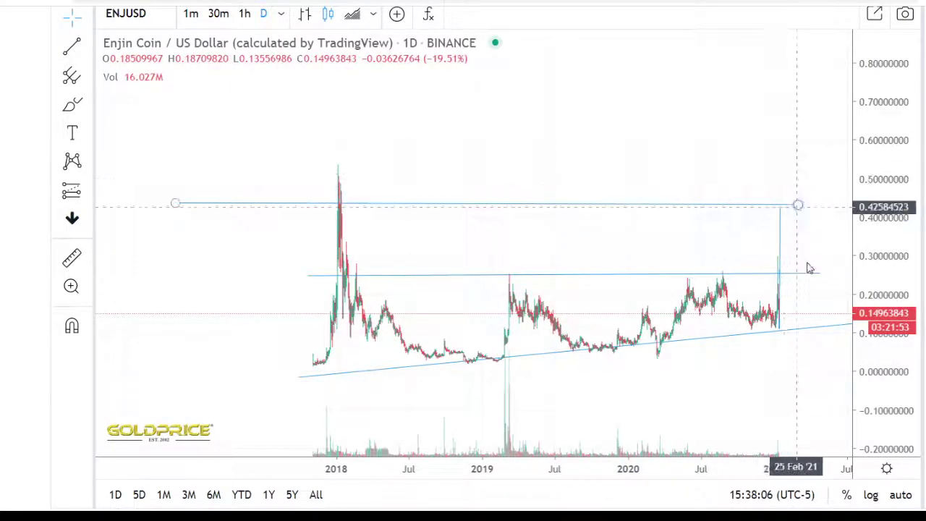
left_click_drag(651, 144, 593, 147)
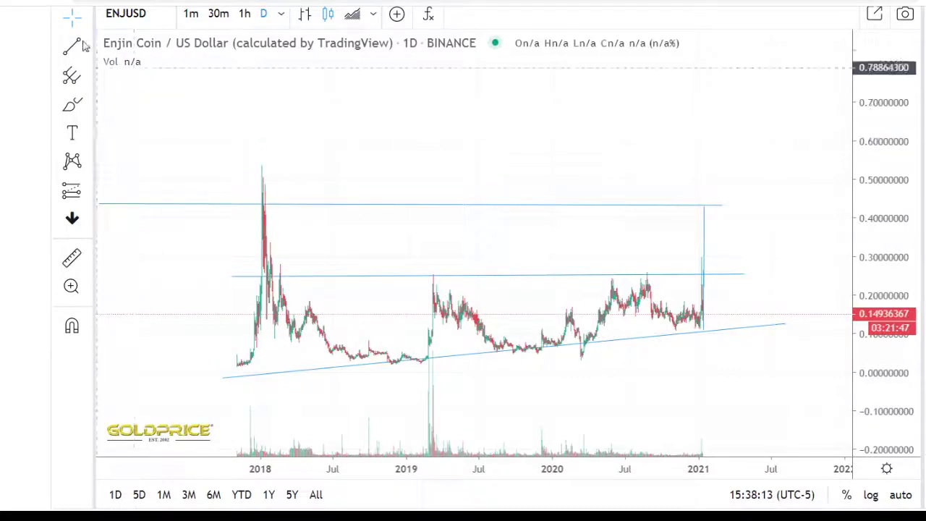
Step: Draw a downward leg from the projection's 0.43 top to about 0.31
left_click(87, 46)
left_click(127, 44)
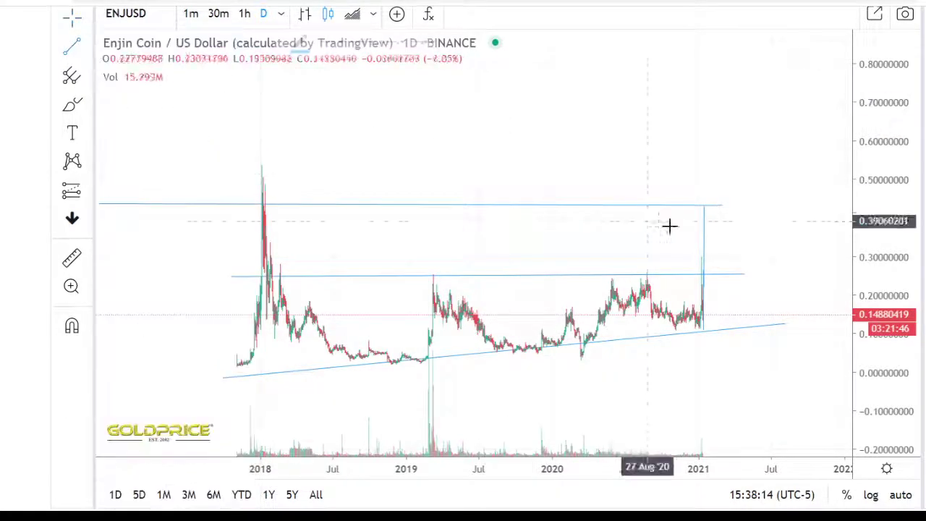
left_click(707, 206)
left_click(759, 253)
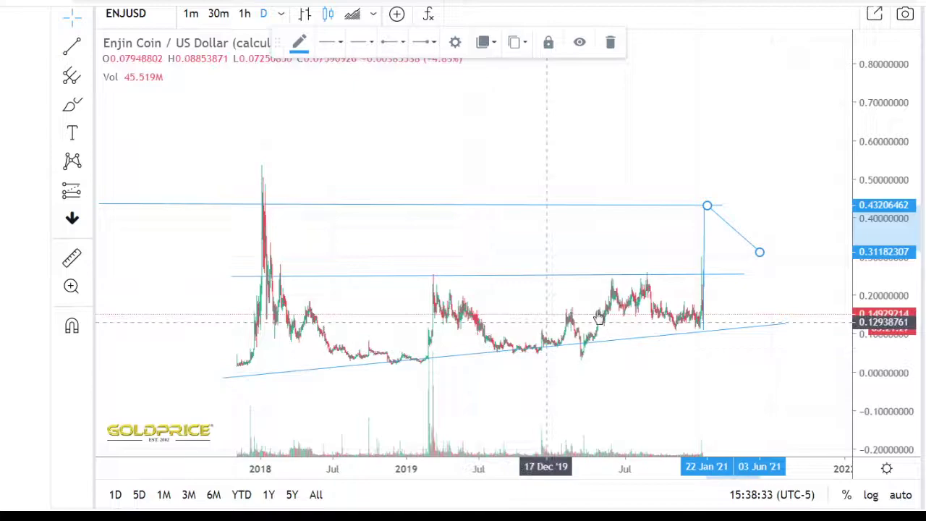
Step: Draw the surging leg toward about 0.78, extend the 0.43 line, and join the downward leg to it
left_click(72, 48)
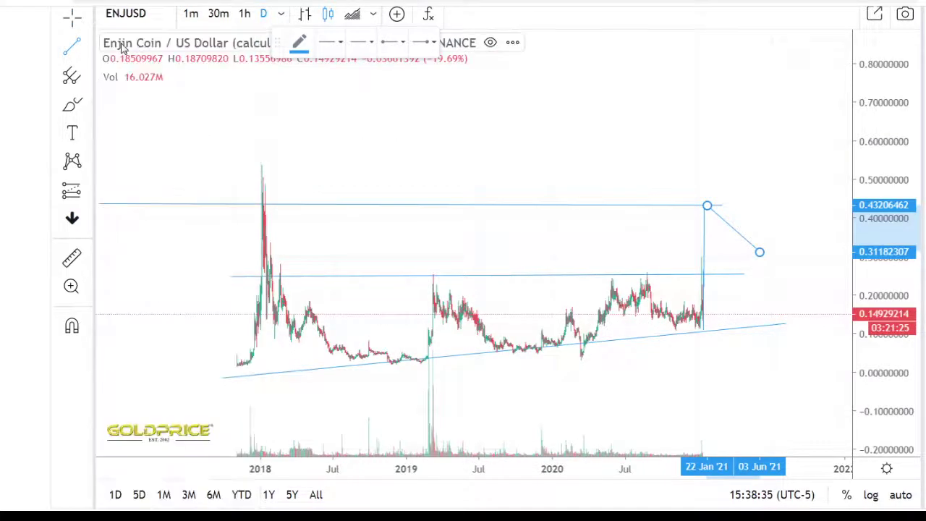
left_click(794, 70)
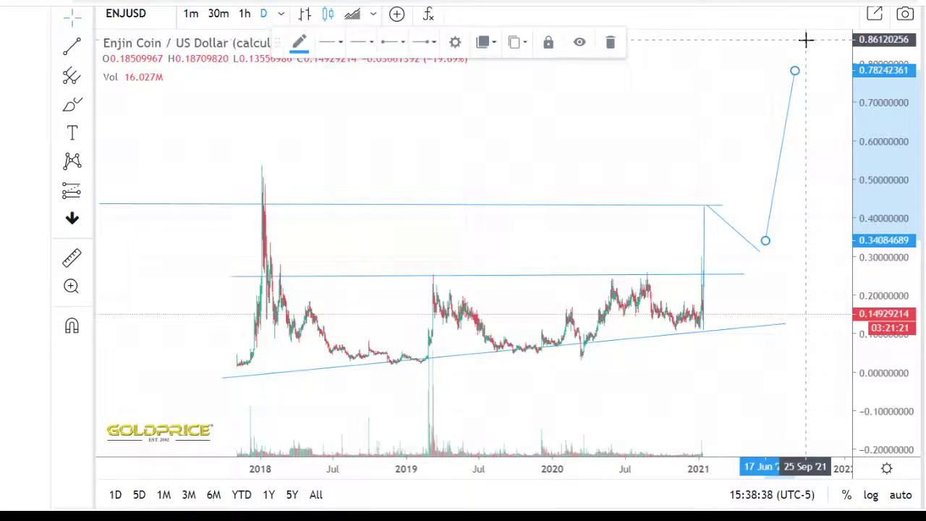
left_click_drag(601, 250, 519, 250)
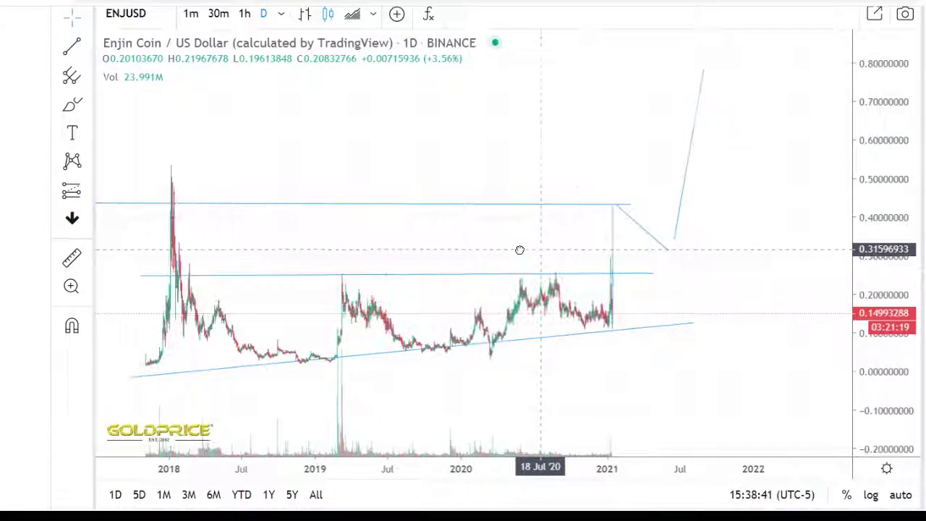
left_click_drag(633, 275, 783, 273)
left_click_drag(645, 250, 672, 268)
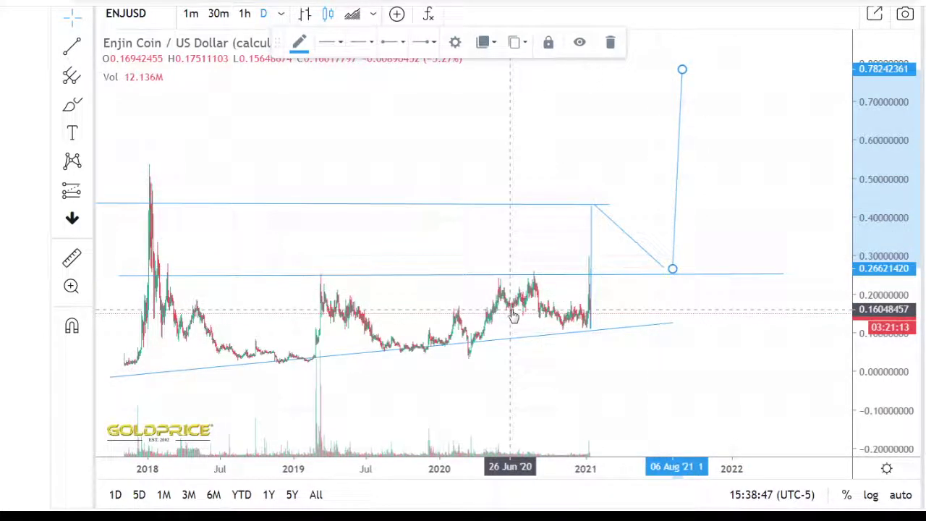
left_click_drag(587, 146, 643, 153)
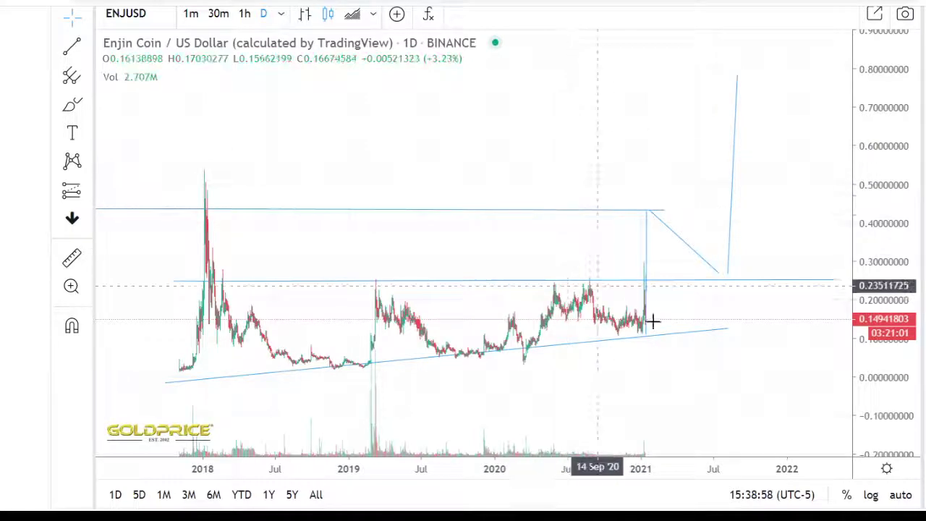
Step: Drag the downward leg so price dips to about 0.33, and draw a Trend Line back up to 0.43
mouse_move(651, 210)
left_mouse_down()
mouse_move(664, 233)
mouse_move(647, 213)
mouse_move(646, 248)
mouse_move(646, 216)
left_mouse_up()
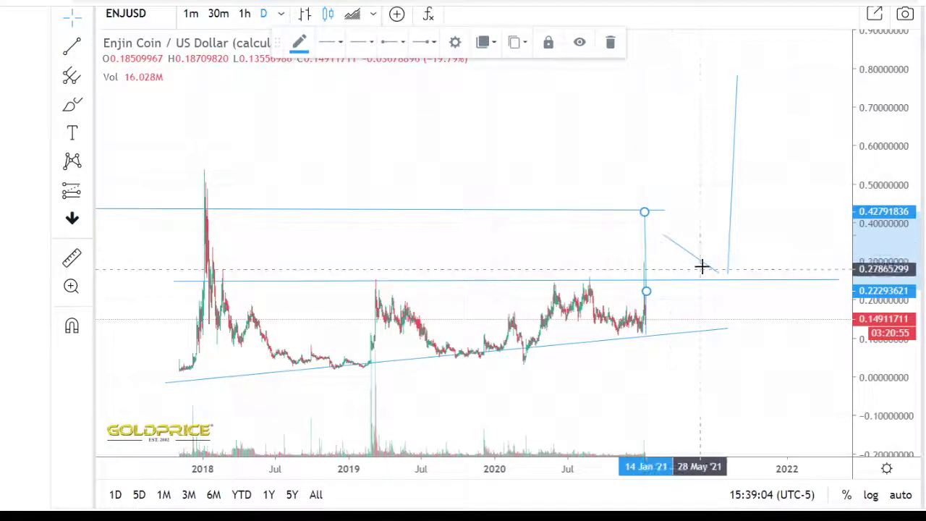
left_click_drag(710, 271, 702, 257)
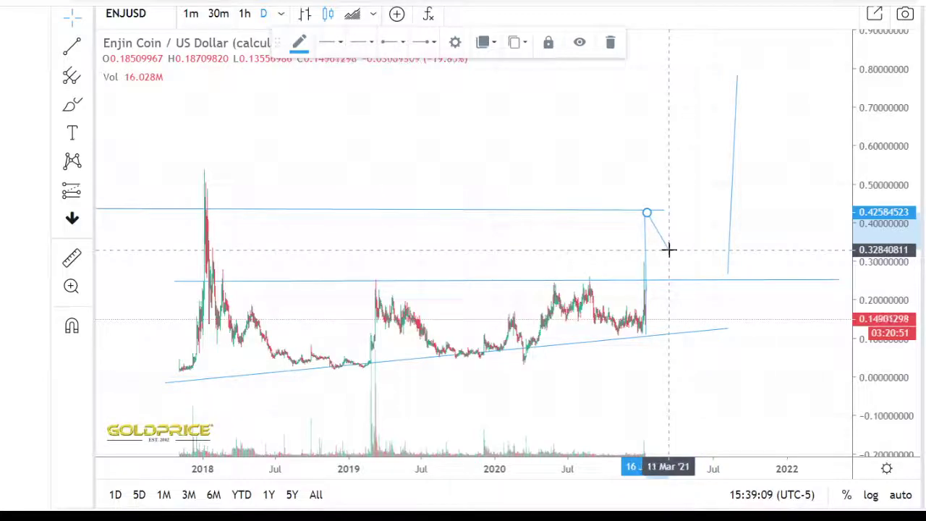
left_click(73, 46)
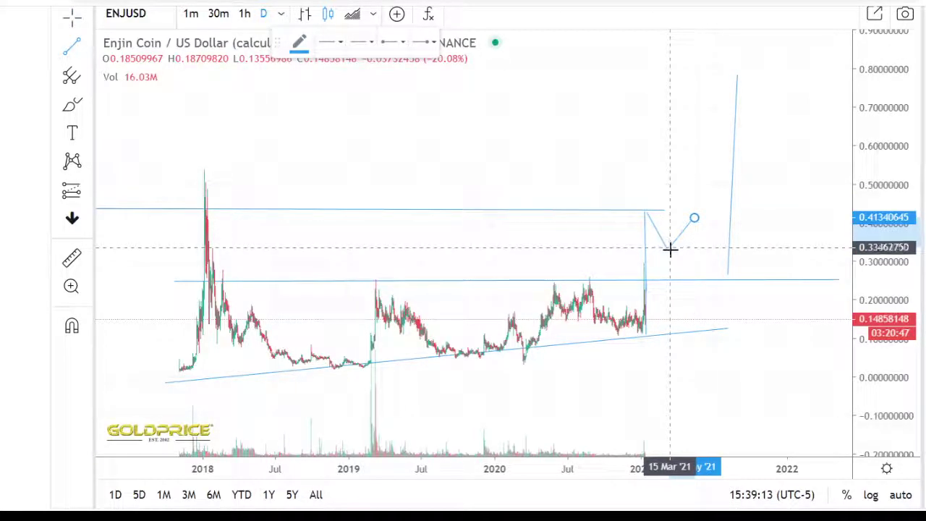
left_click(693, 217)
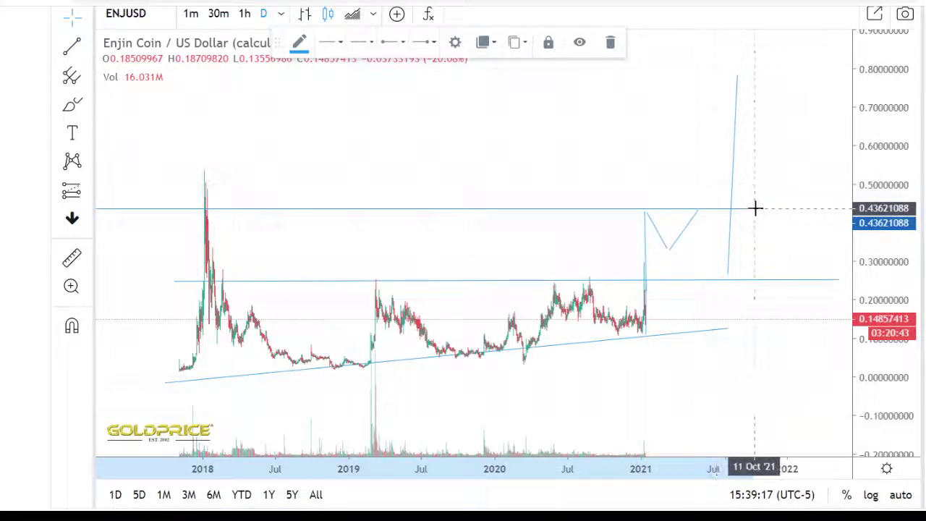
Step: Move the steep rally line onto the 0.43 resistance so it climbs toward 0.95
left_click(86, 47)
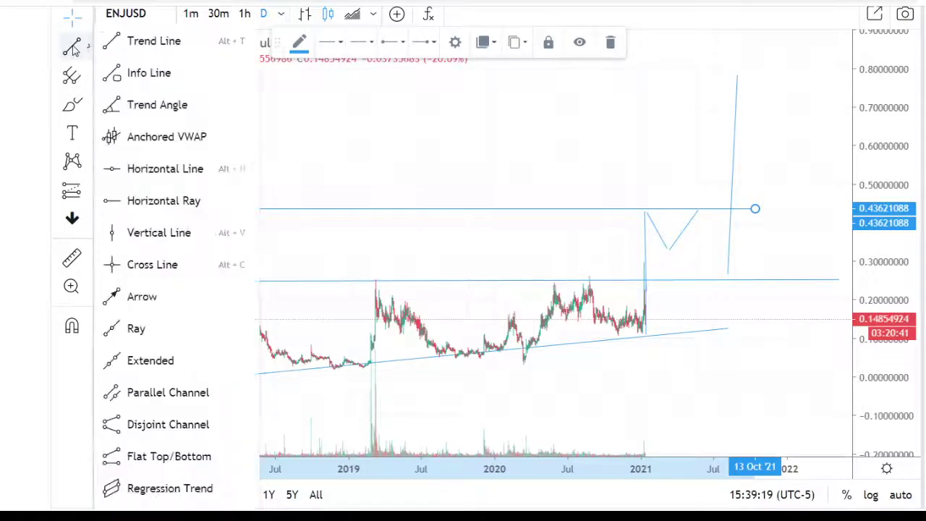
left_click(708, 74)
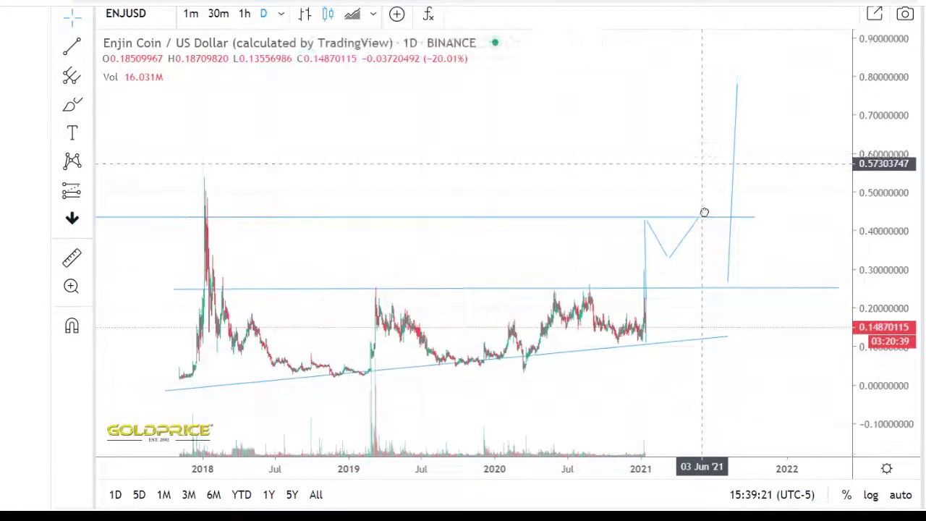
left_click_drag(734, 246, 721, 179)
Step: Compress the price scale to show the projection top, then raise the rally's peak to about 0.977
left_click(744, 120)
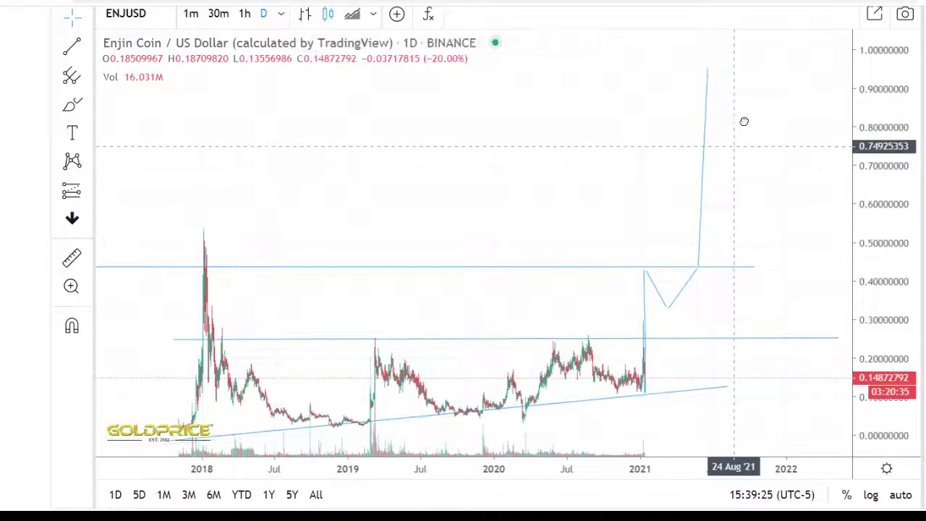
left_click_drag(888, 217, 888, 244)
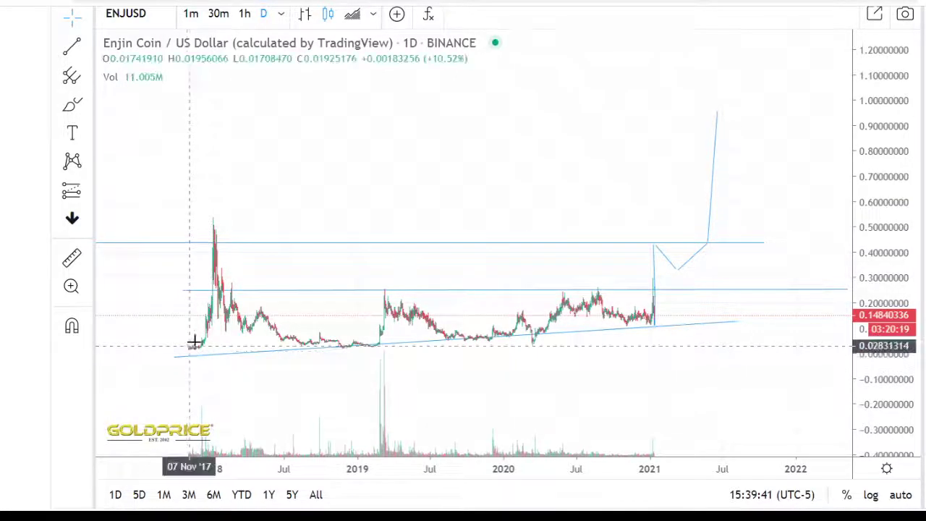
left_click_drag(424, 186, 451, 184)
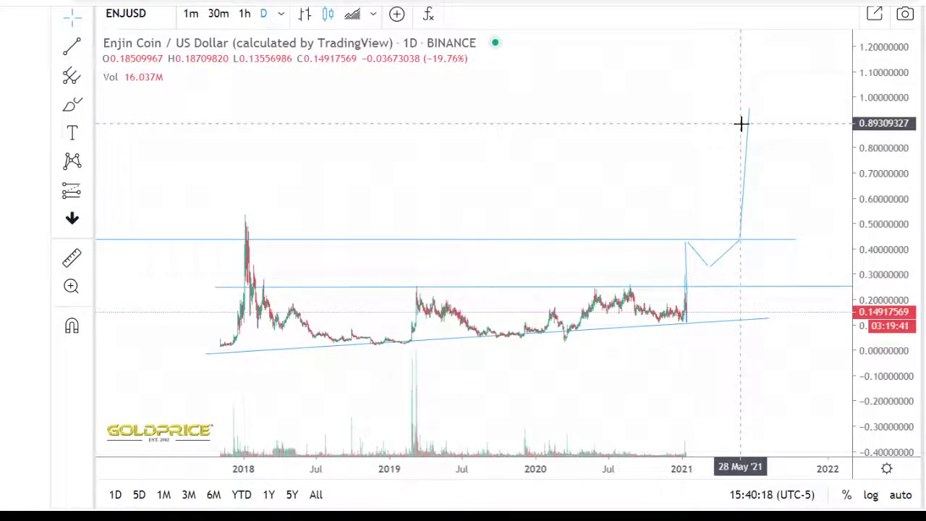
left_click_drag(822, 253, 812, 293)
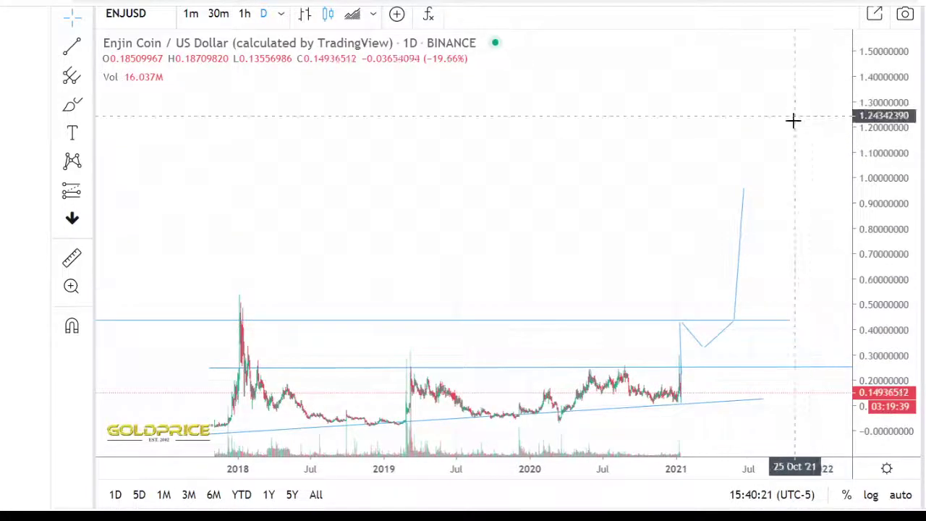
left_click_drag(769, 219, 775, 141)
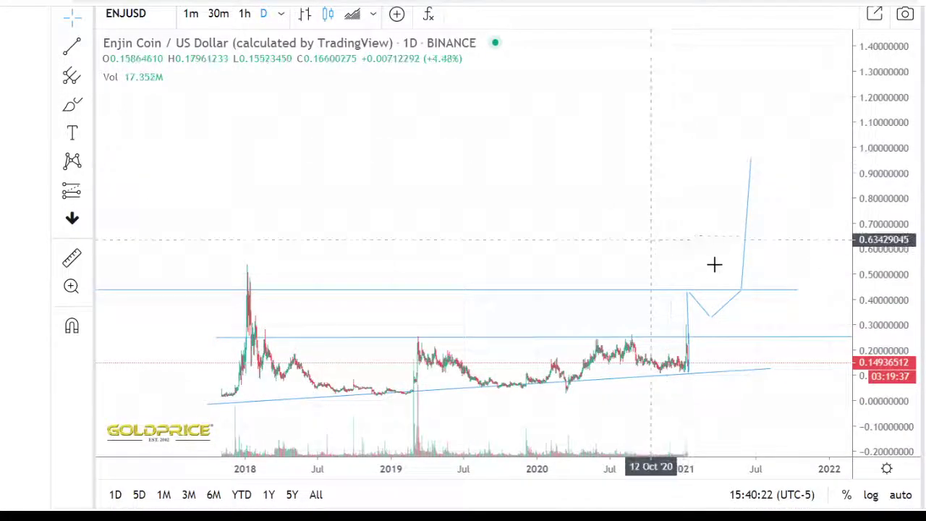
left_click_drag(881, 228, 883, 257)
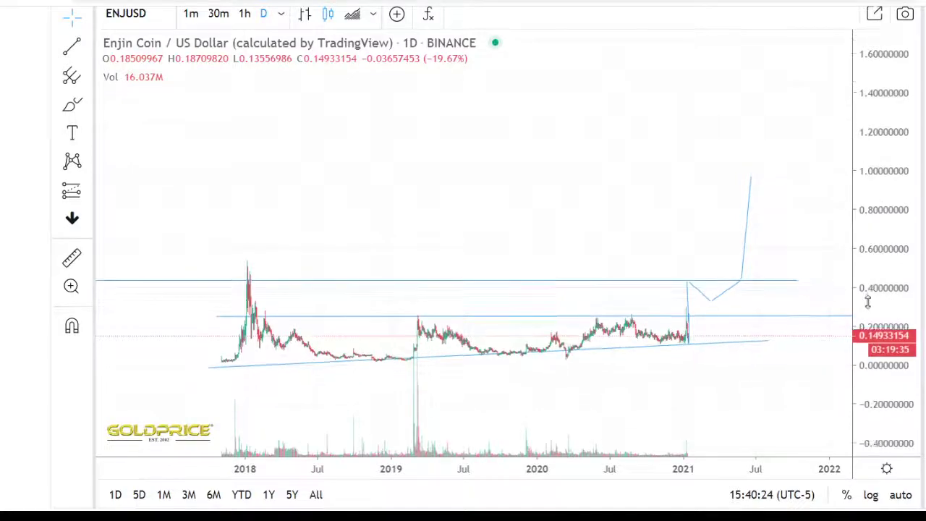
left_click_drag(753, 189, 752, 183)
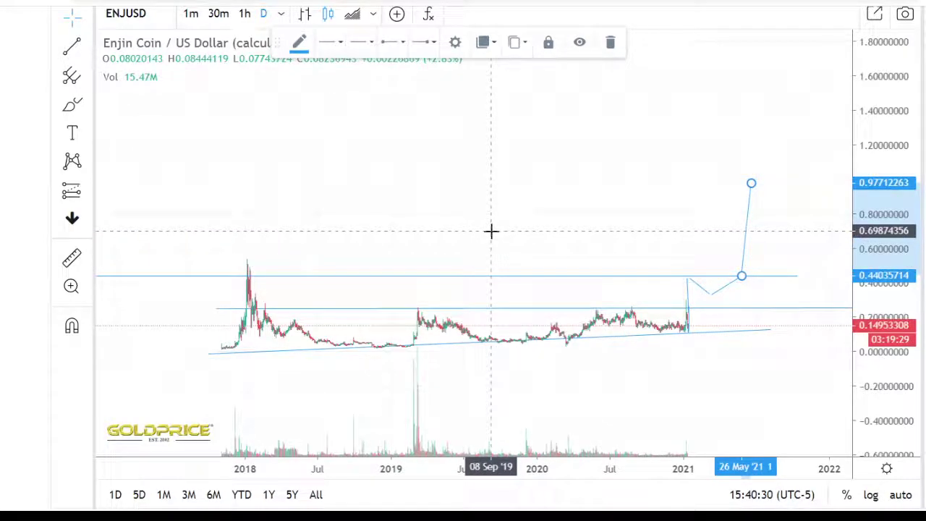
left_click_drag(512, 242, 543, 256)
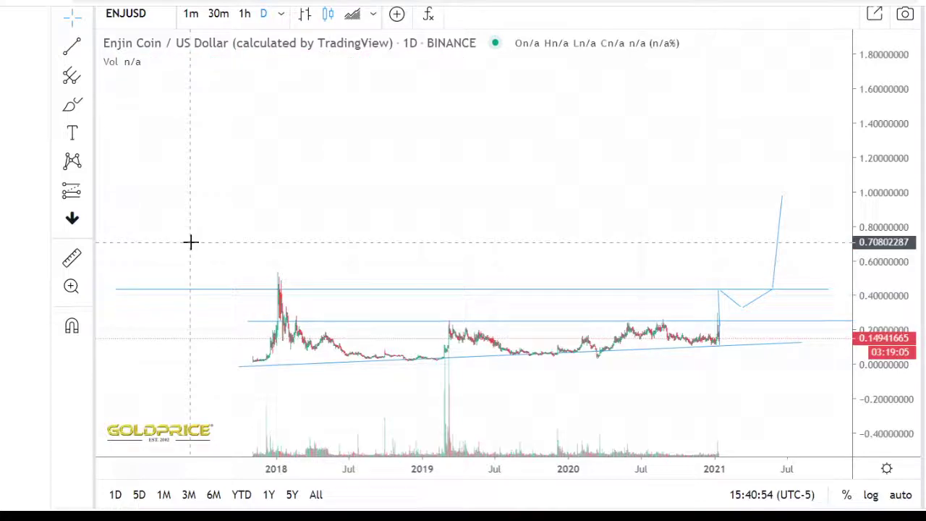
Step: Pan and compress the price scale until the chart shows prices up to about 2.2
left_click(246, 288)
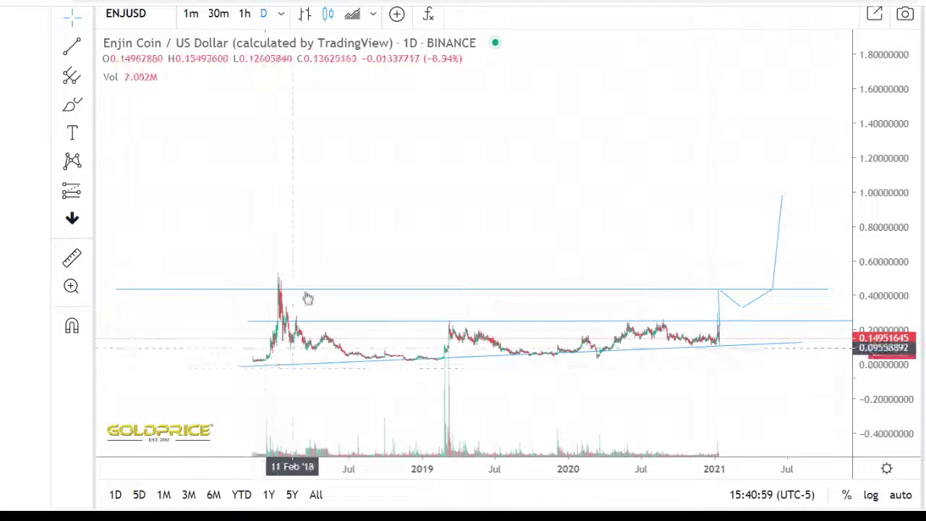
left_click(286, 311)
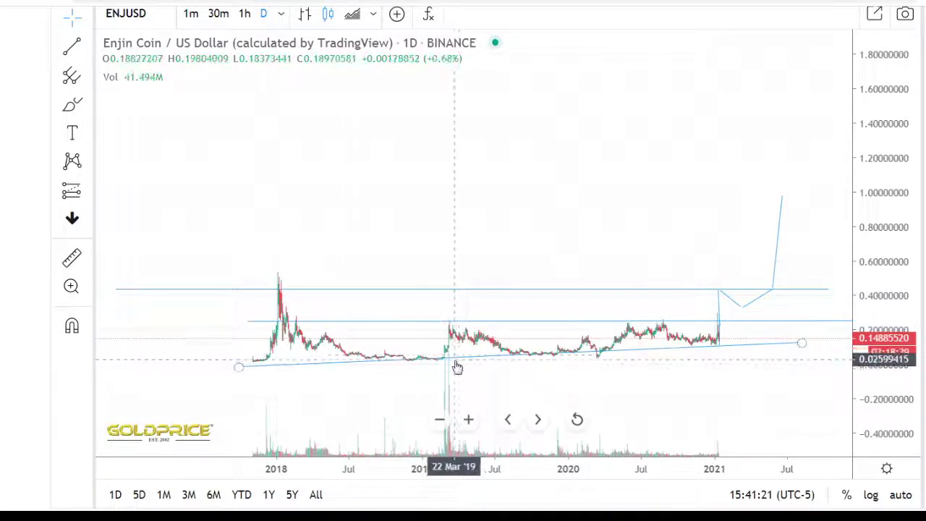
left_click_drag(709, 279, 732, 285)
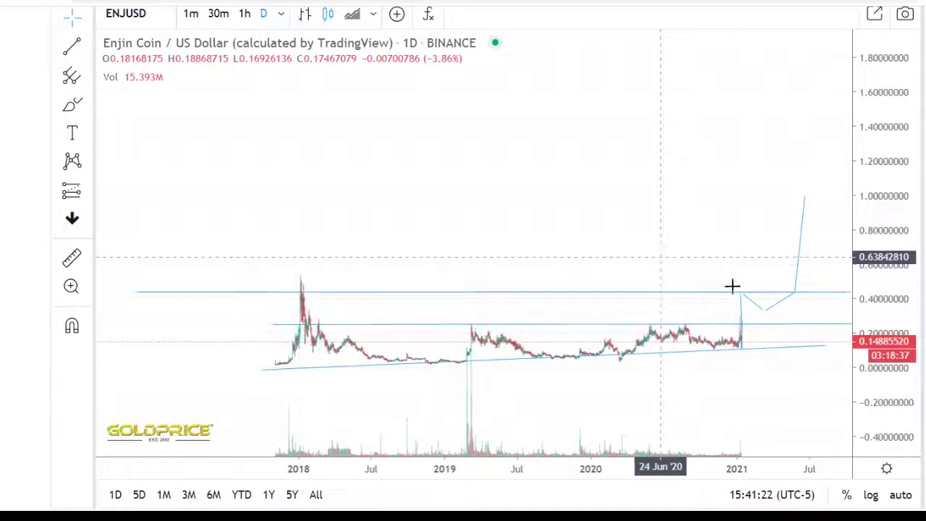
left_click_drag(876, 381, 886, 321)
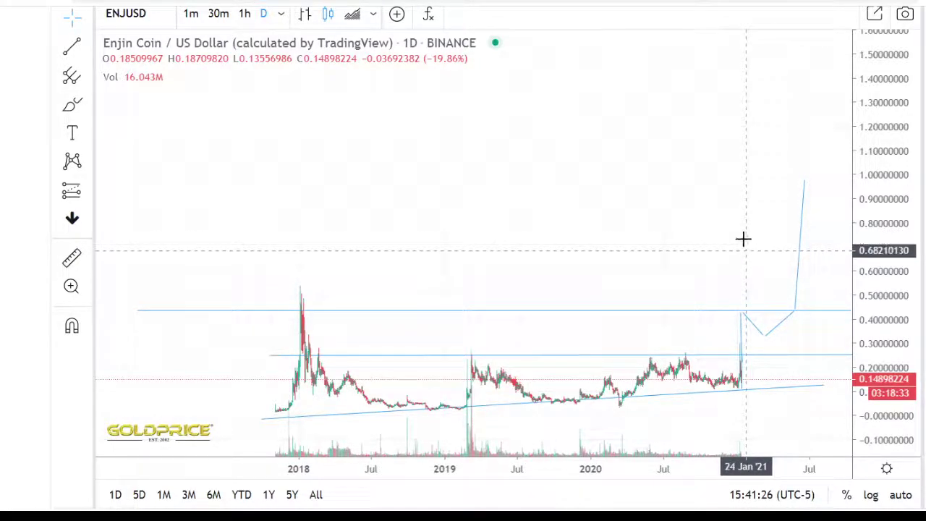
left_click_drag(716, 213, 714, 194)
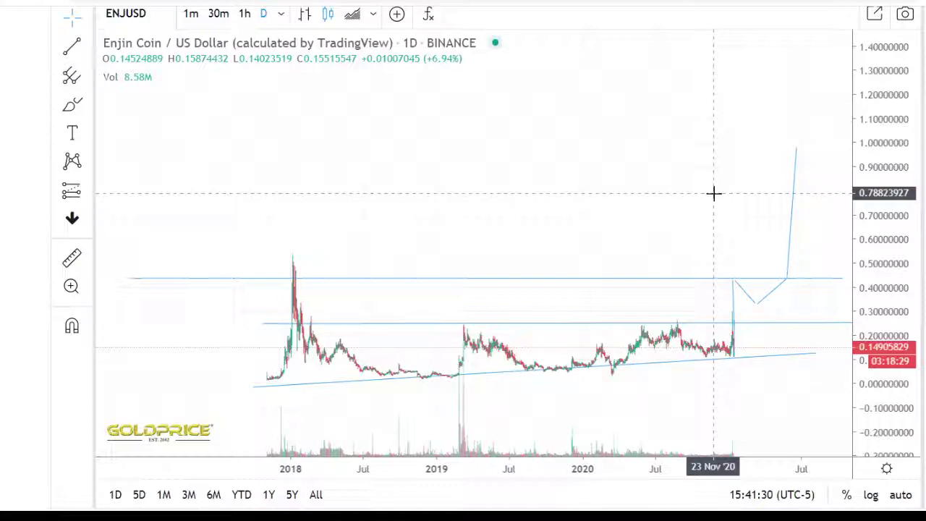
left_click_drag(716, 198, 727, 230)
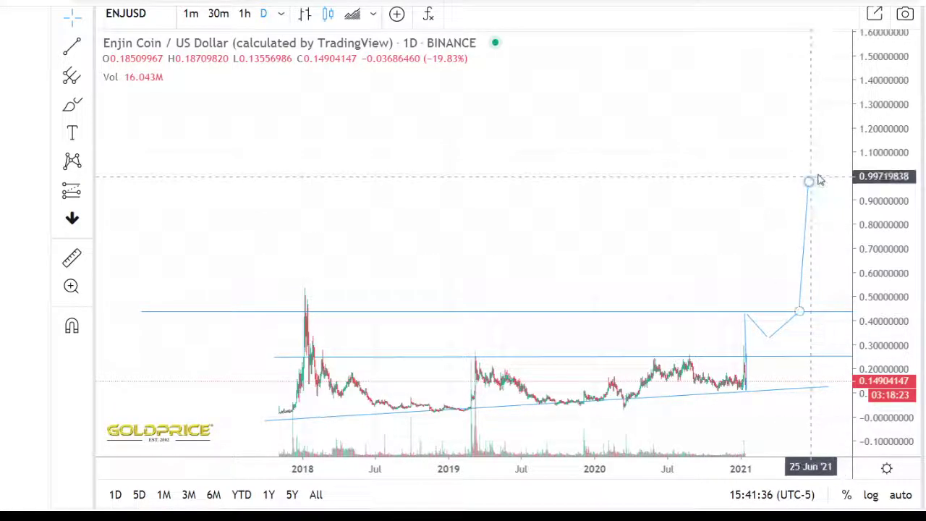
left_click_drag(879, 180, 879, 232)
left_click_drag(707, 192, 695, 258)
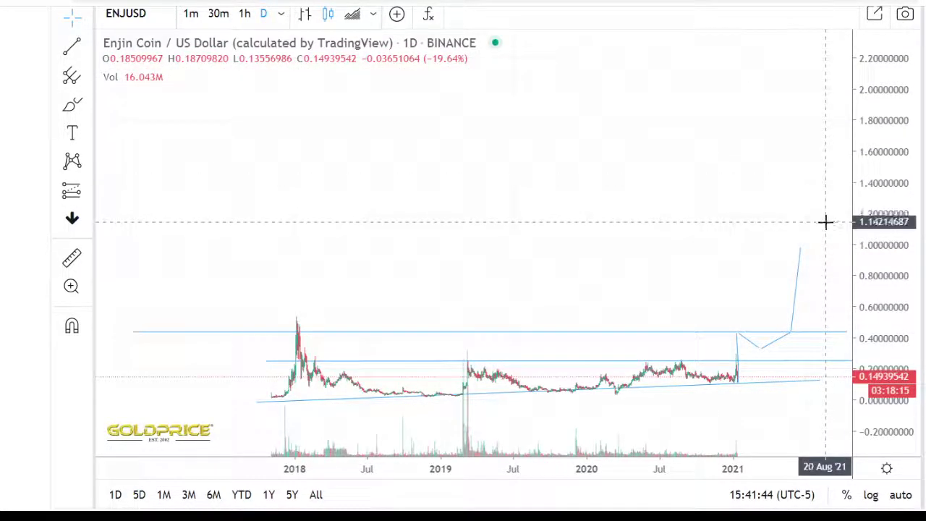
Step: Draw a Trend Line from about 2.2 down to 1.0, extending the rally
left_click(72, 45)
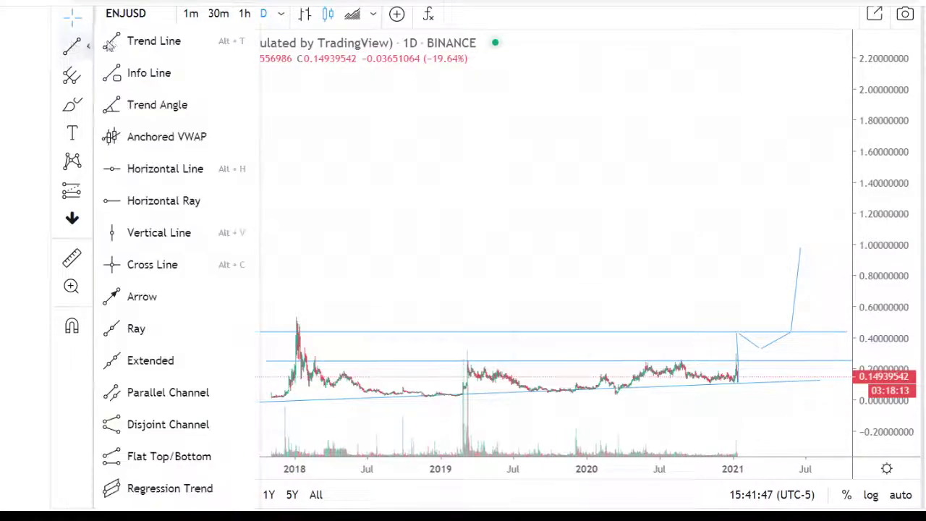
left_click(148, 39)
left_click(817, 58)
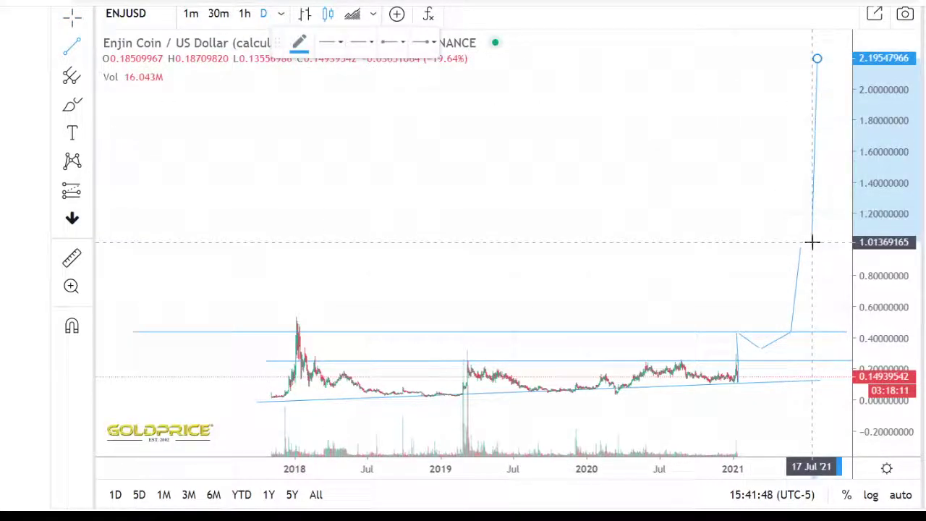
left_click(811, 241)
left_click(750, 229)
Step: Rescale the price axis back to roughly -0.1 to 0.9
left_click_drag(887, 378, 883, 120)
left_click_drag(643, 272, 634, 217)
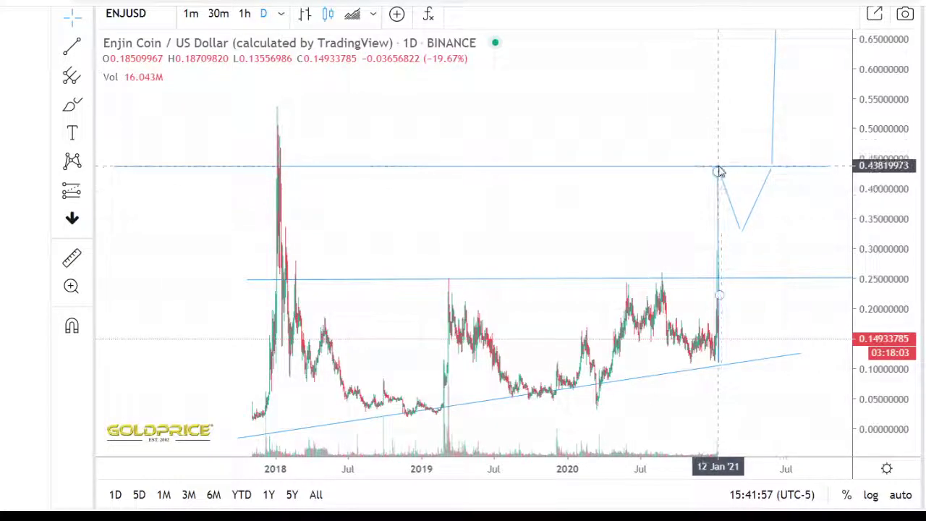
left_click_drag(842, 201, 837, 244)
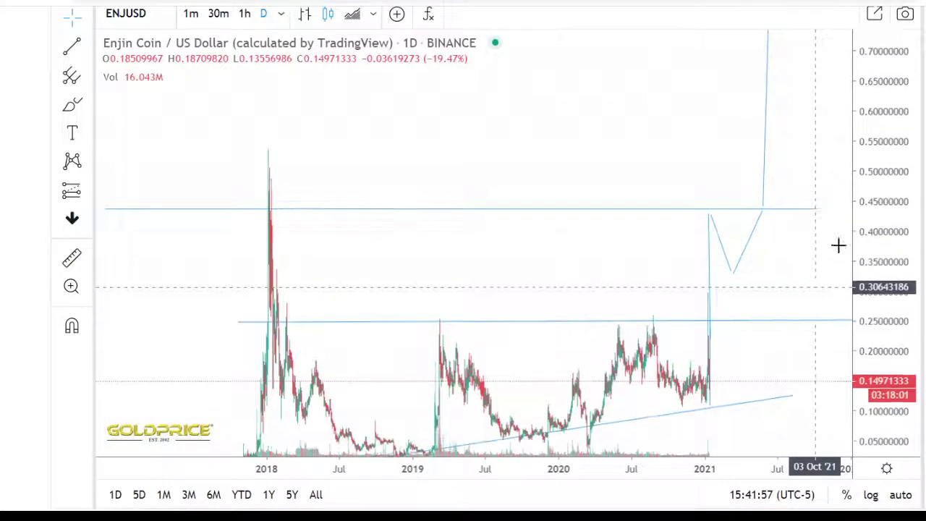
left_click_drag(886, 114, 868, 284)
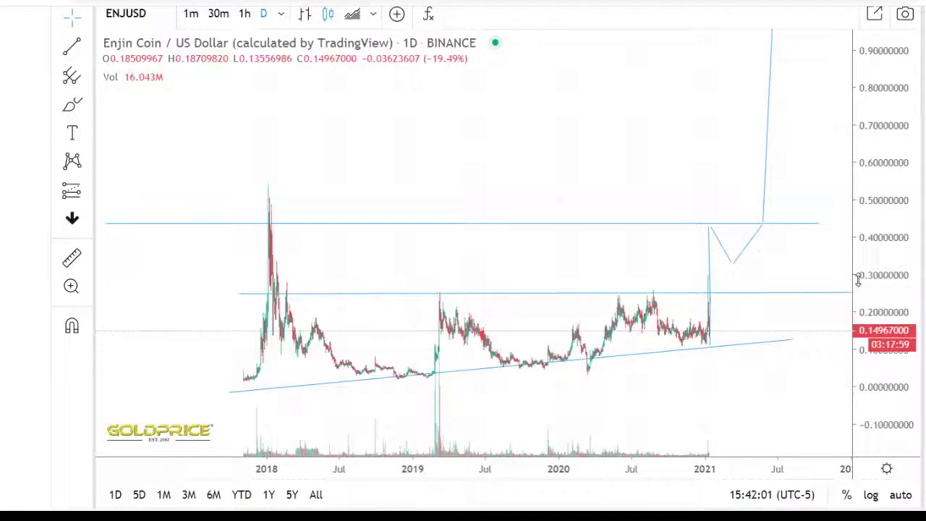